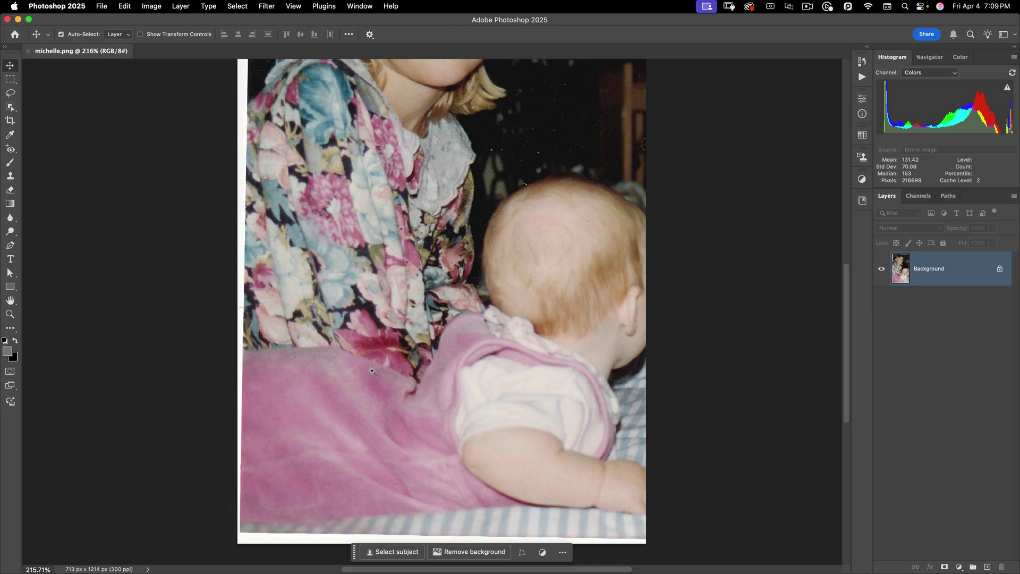
Straighten the photo with the Crop tool by aligning it to the white border along its left edge.
scroll(372, 379, "down", 5)
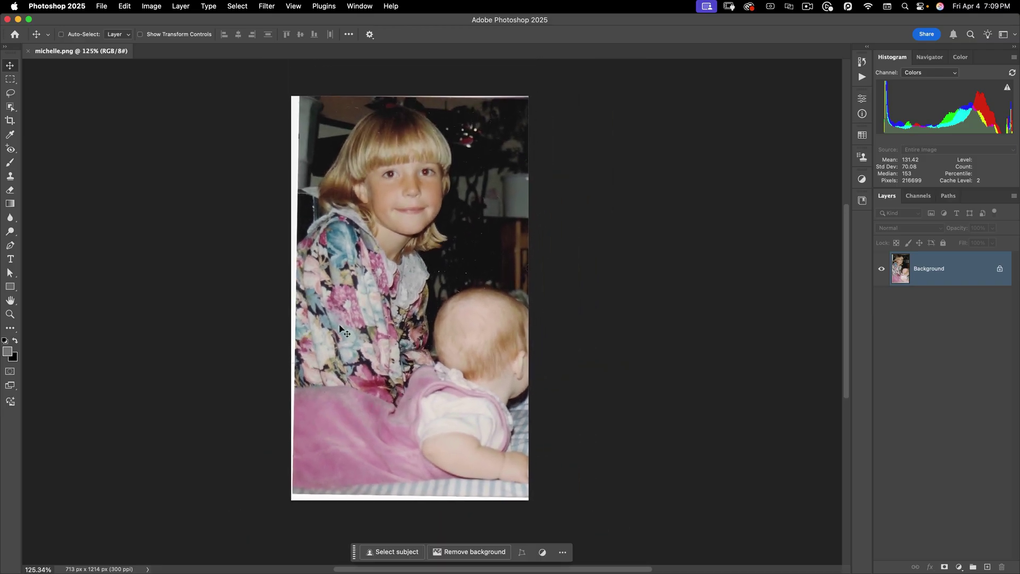
left_click(12, 121)
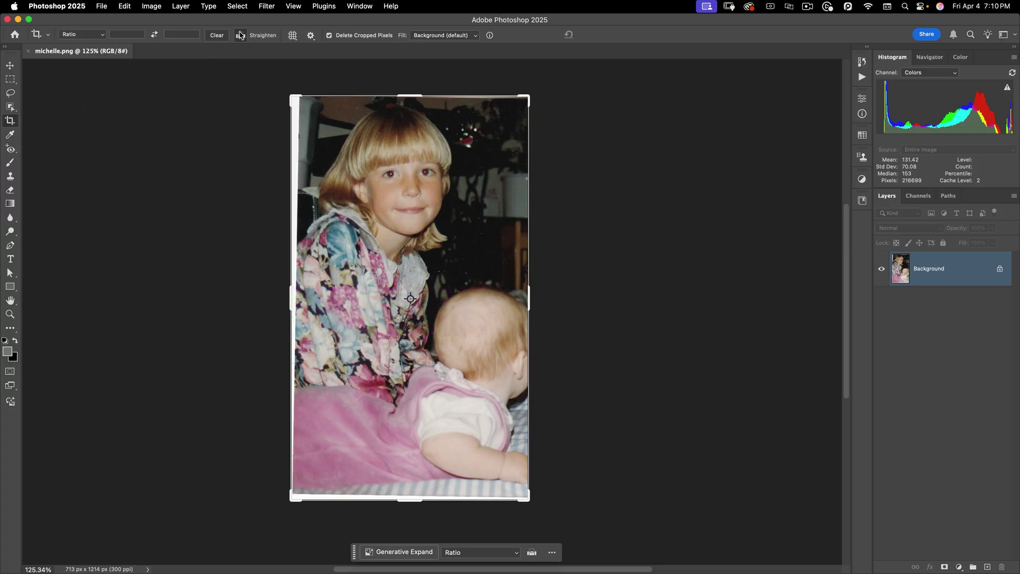
left_click(240, 35)
left_click_drag(299, 102, 292, 498)
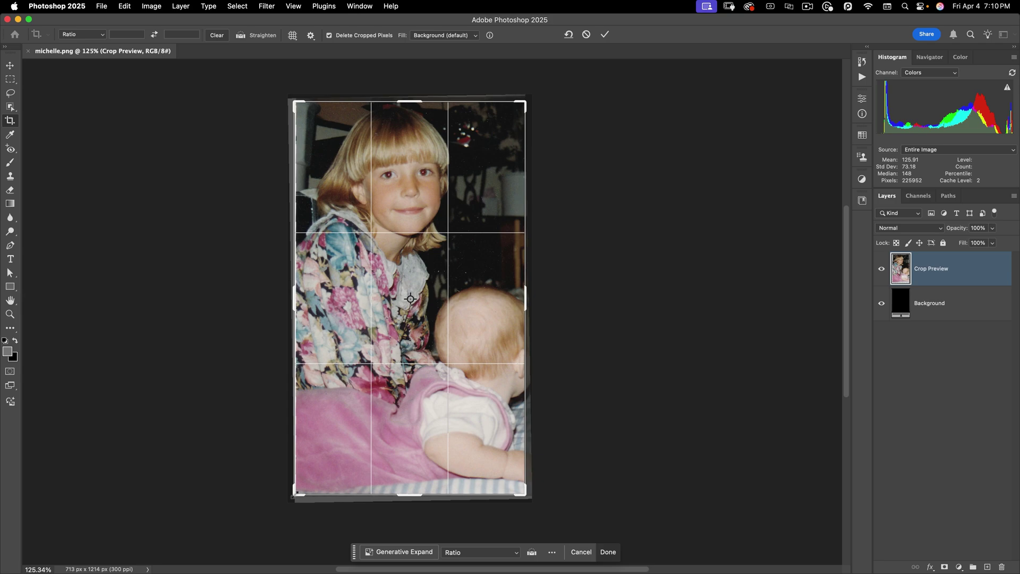
Adjust the crop boundary to exclude the white scan borders around the photo, and apply the crop.
scroll(296, 105, "up", 6)
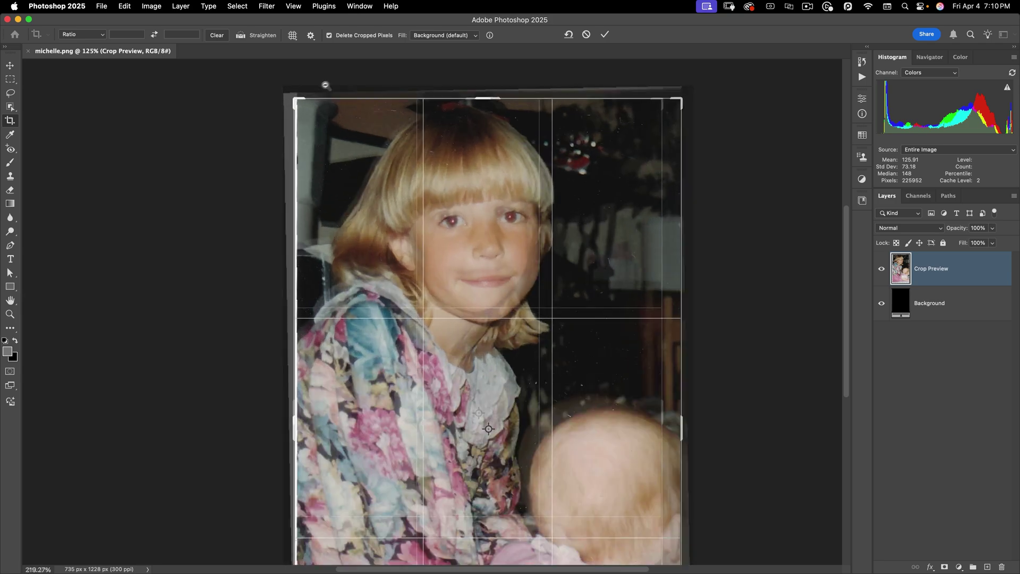
left_click_drag(293, 87, 301, 94)
left_click_drag(410, 89, 412, 78)
scroll(451, 129, "down", 3)
scroll(451, 128, "down", 3)
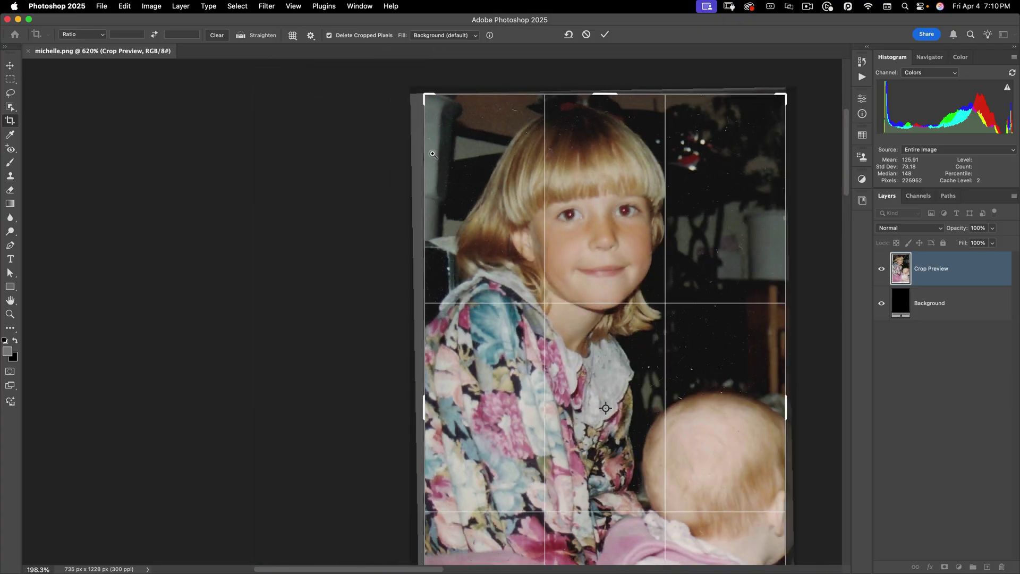
scroll(671, 182, "down", 5)
scroll(680, 443, "down", 3)
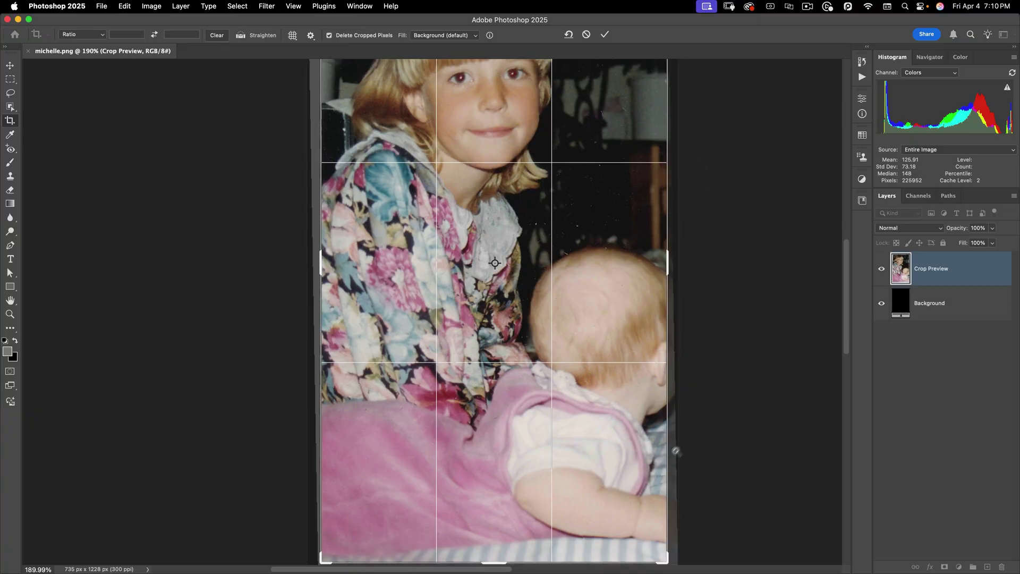
scroll(693, 433, "up", 3)
scroll(688, 205, "down", 5)
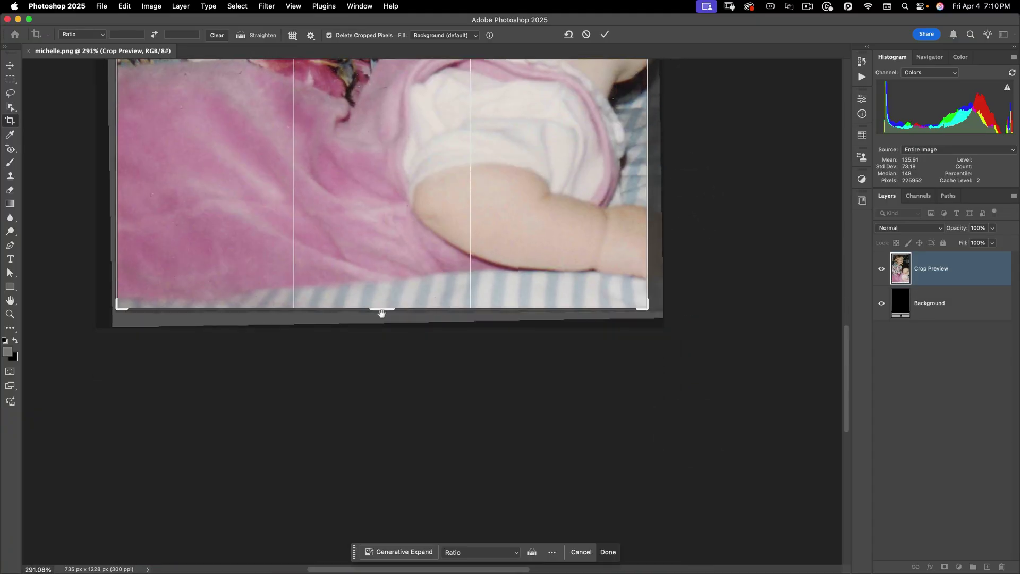
left_click(604, 34)
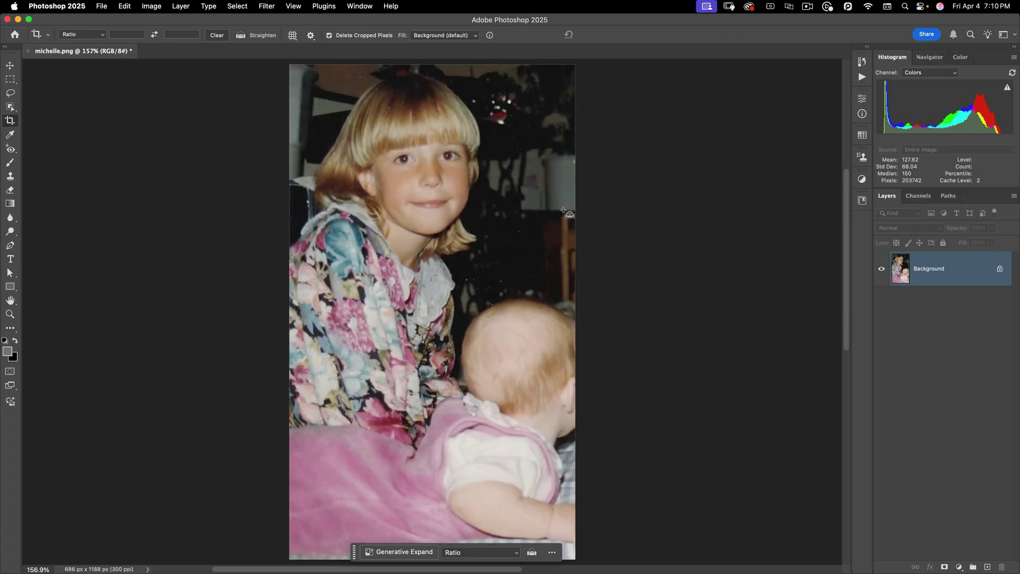
key("super+0")
key("v")
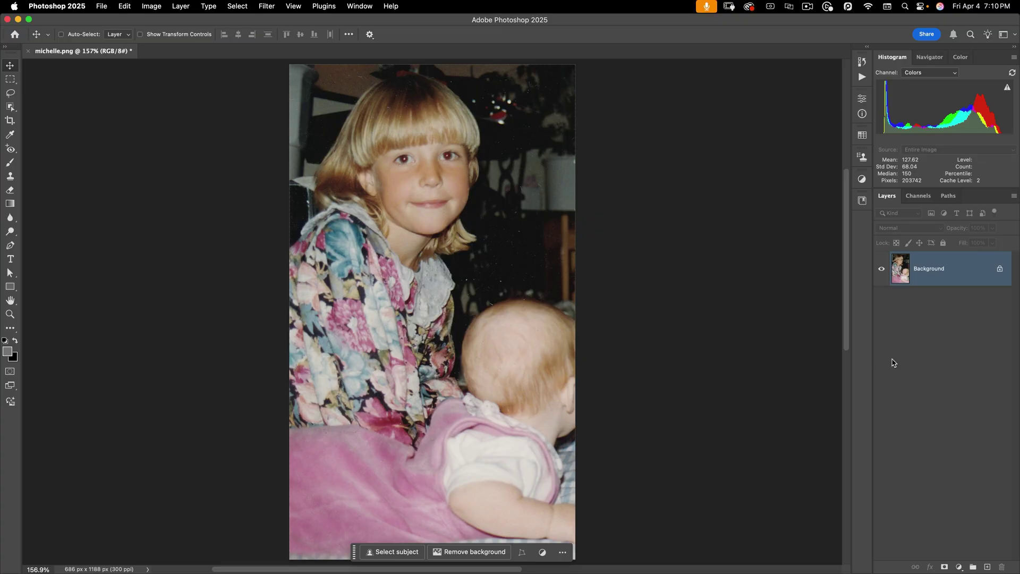
Duplicate the Background layer and rename the bottom layer as "original".
key("super+j")
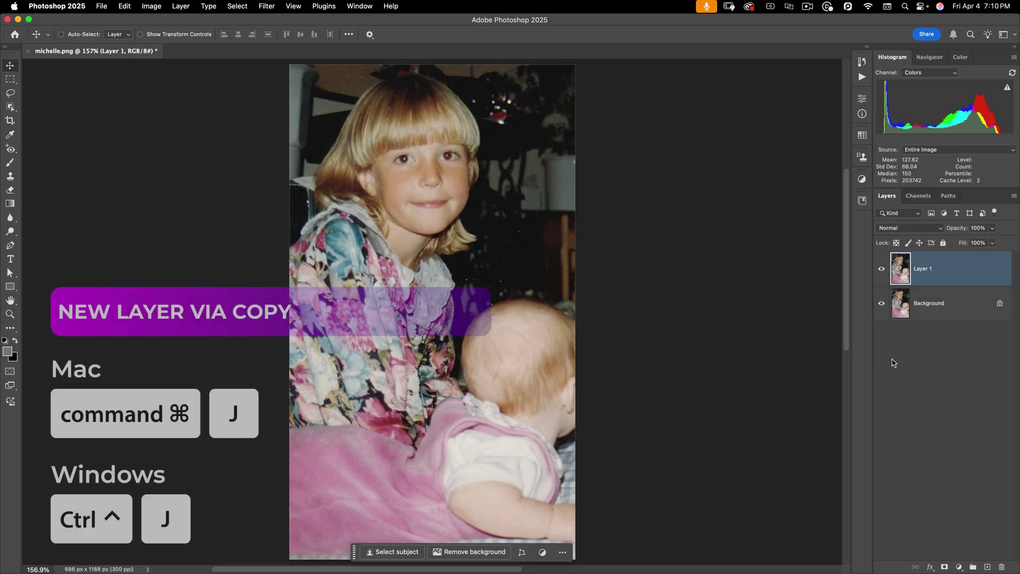
left_click(932, 304)
double_click(932, 305)
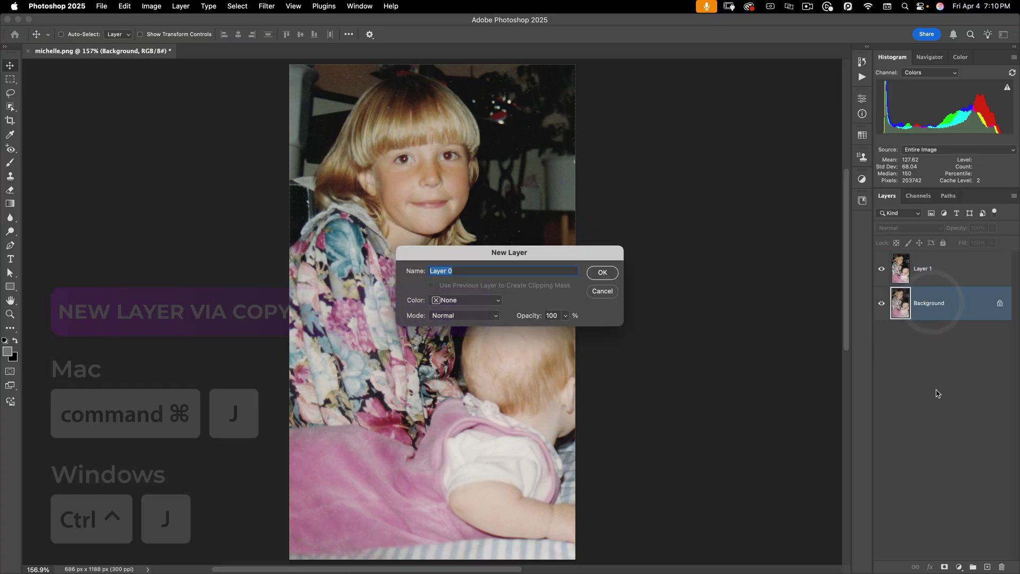
type("original")
key("Return")
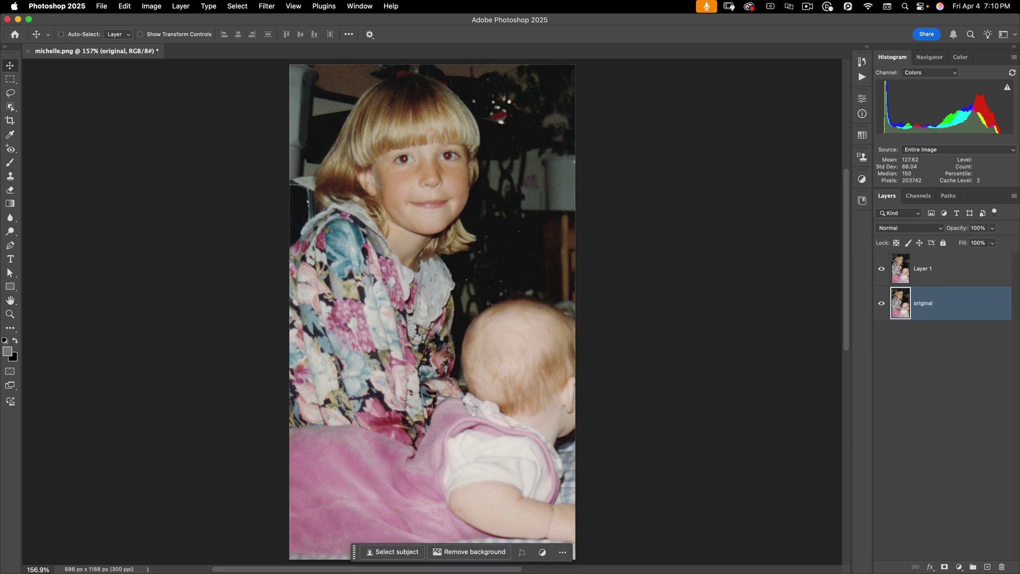
Correct the red eye in both of the girl's eyes on Layer 1 with the Red Eye Tool.
left_click(922, 271)
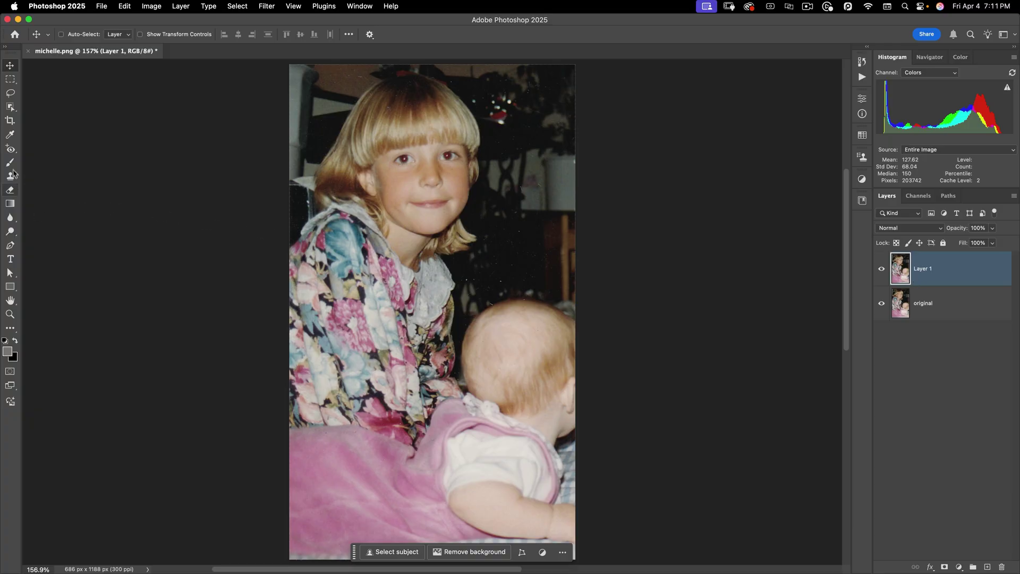
left_click(10, 150)
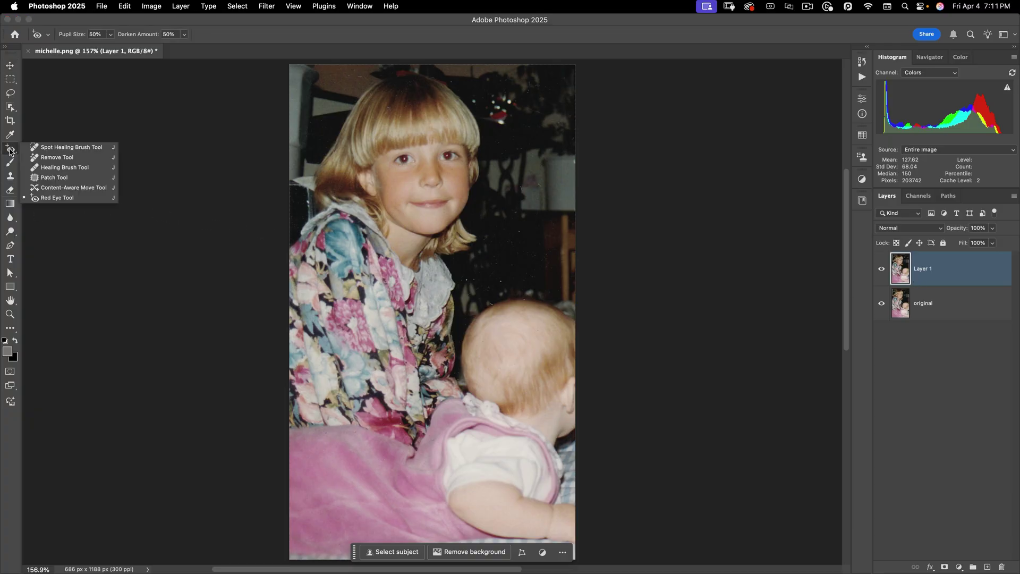
left_click(59, 197)
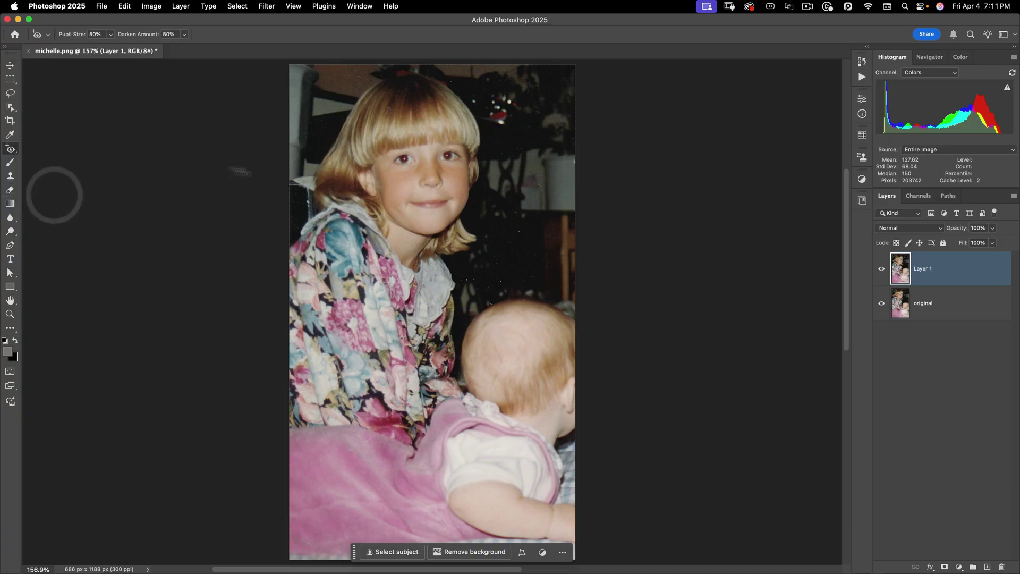
left_click(415, 171)
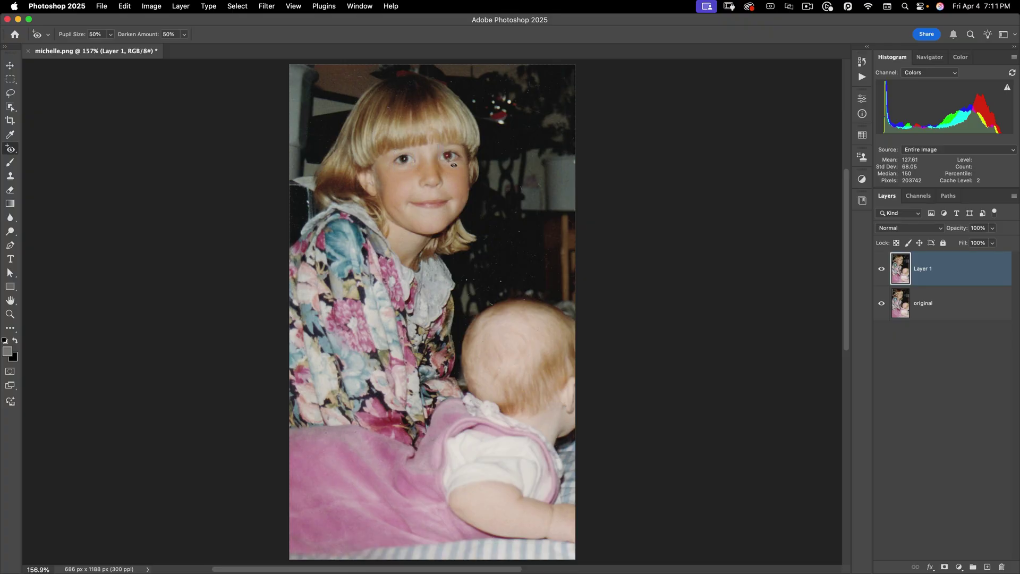
left_click(459, 169)
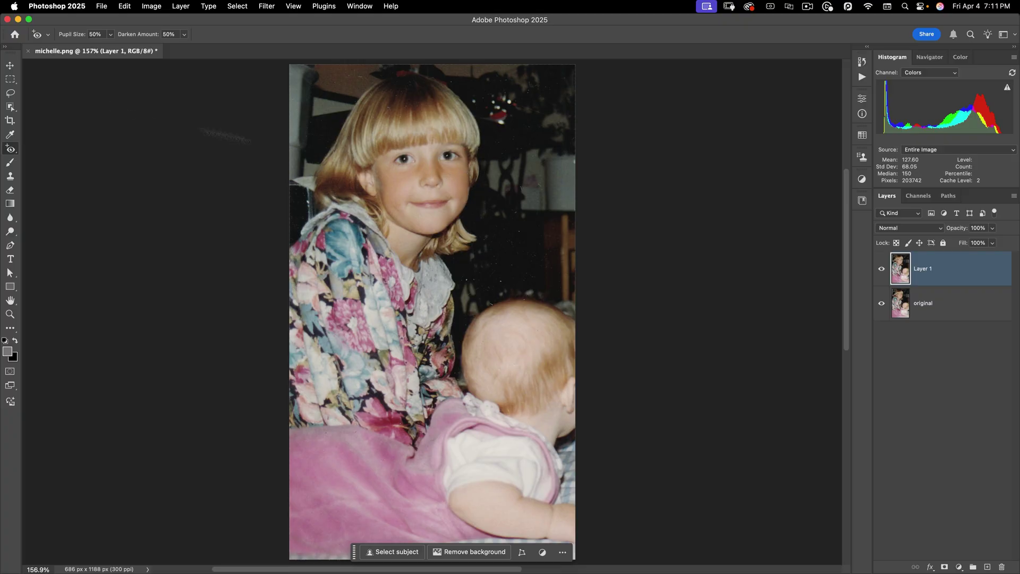
left_click(12, 66)
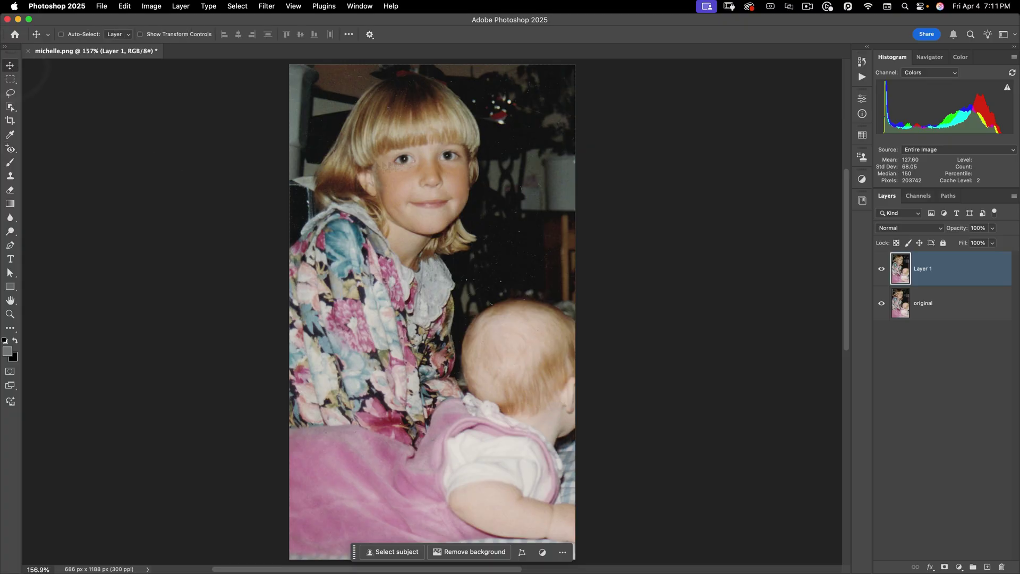
Duplicate Layer 1 and rename the copy as "dust and scratches".
scroll(486, 141, "up", 3)
scroll(573, 251, "up", 5)
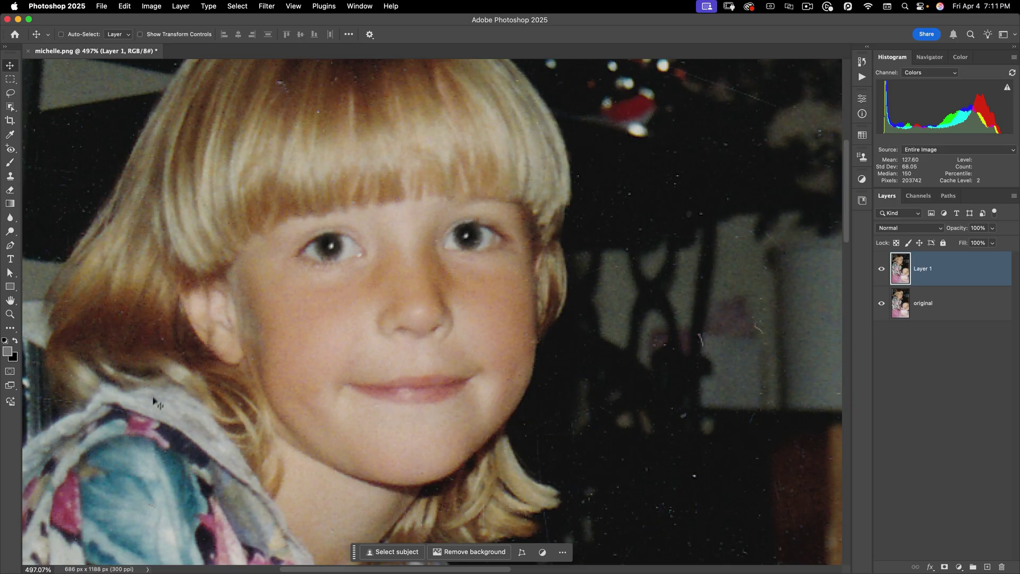
scroll(219, 399, "down", 1)
scroll(220, 398, "down", 6)
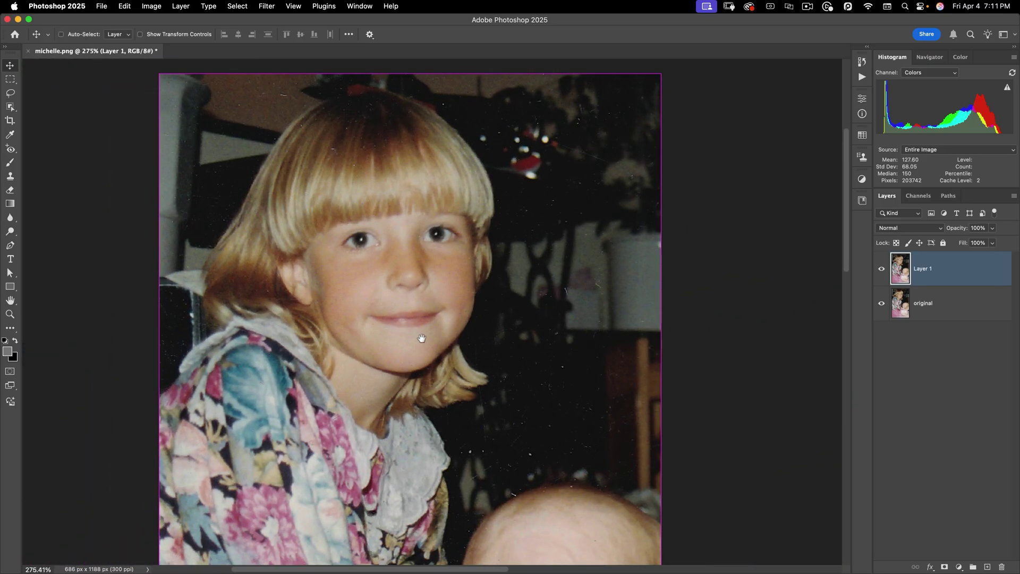
left_click_drag(422, 343, 443, 364)
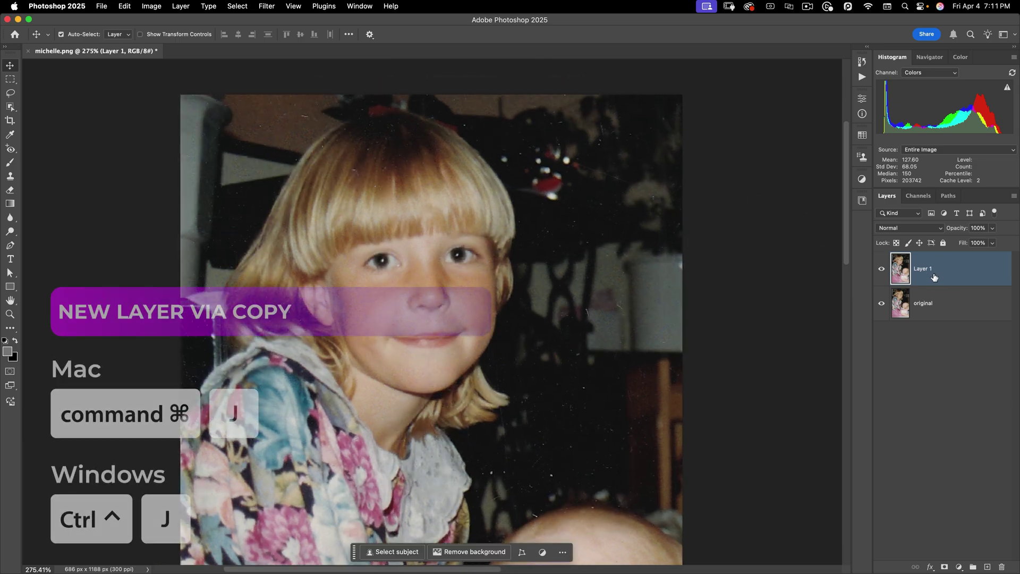
key("super+j")
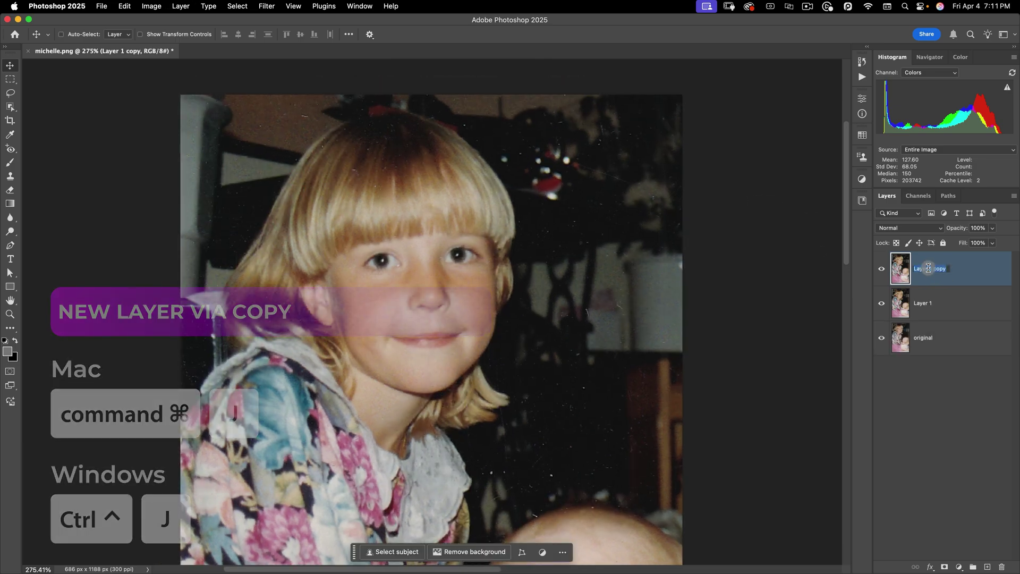
double_click(928, 269)
type("dust and scratches")
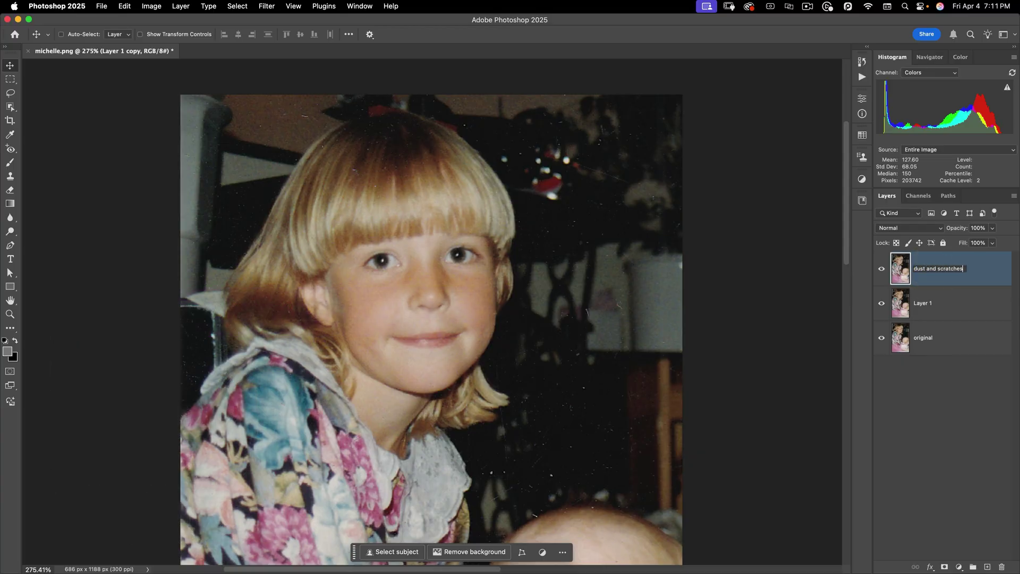
key("Return")
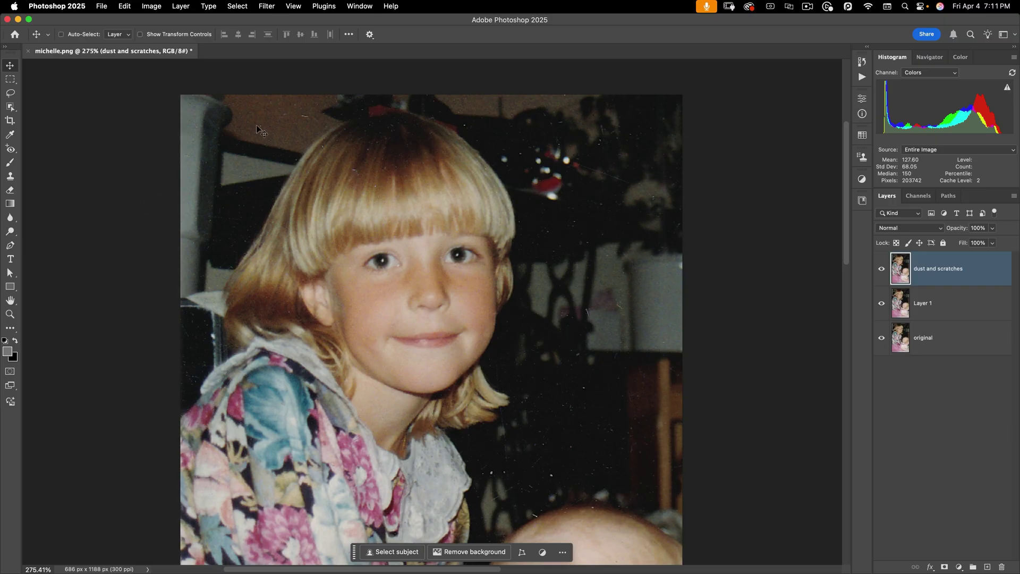
Start the Dust & Scratches filter on the dust and scratches layer and place its dialog clear of the girl's face.
left_click(267, 7)
mouse_move(283, 162)
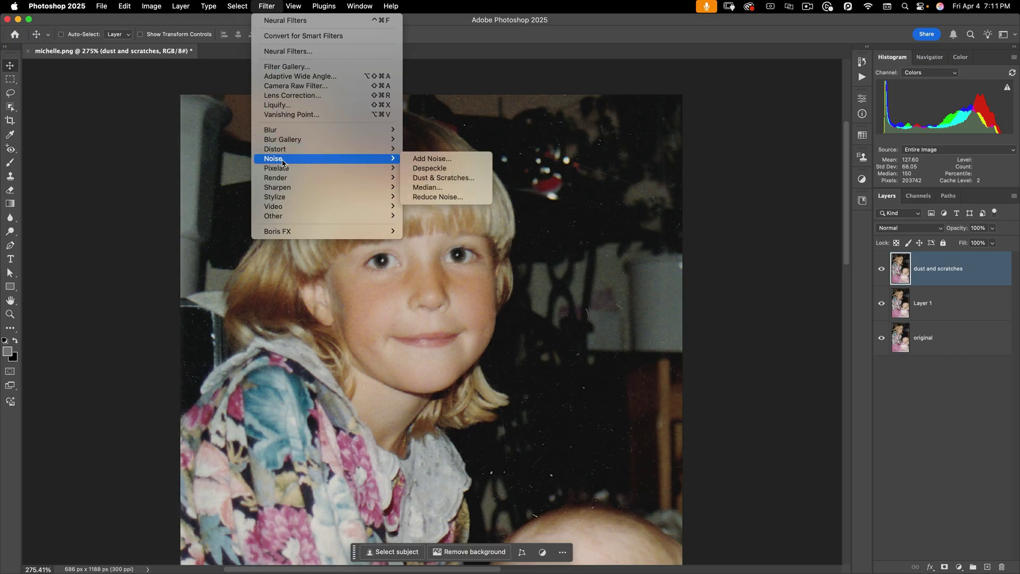
left_click(470, 178)
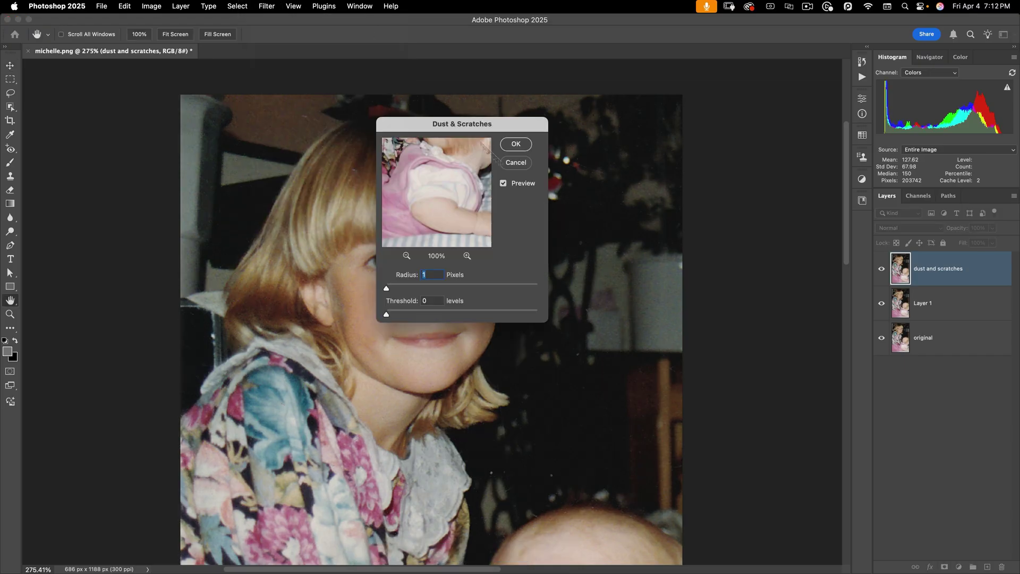
left_click_drag(456, 123, 711, 234)
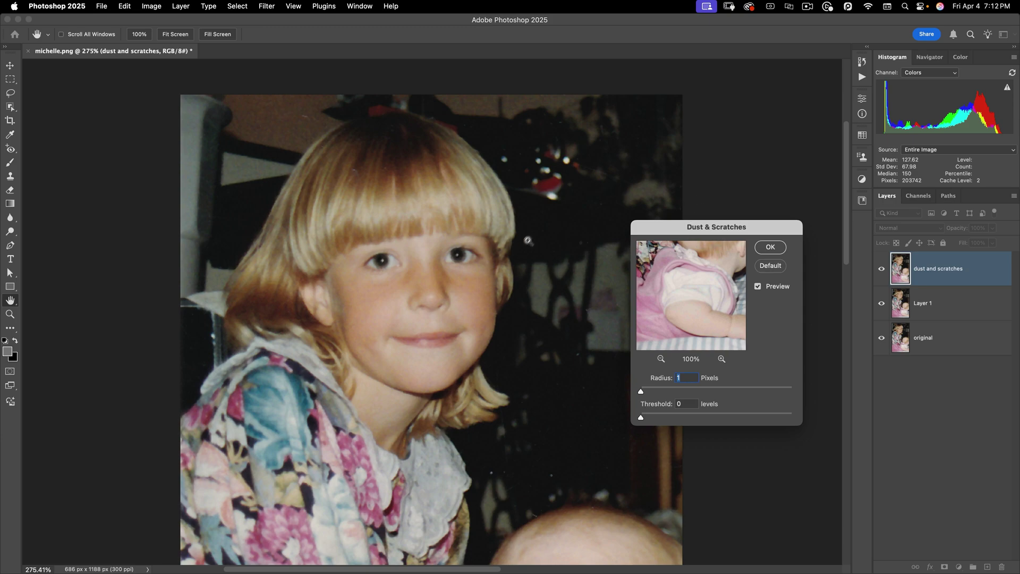
scroll(528, 242, "up", 6)
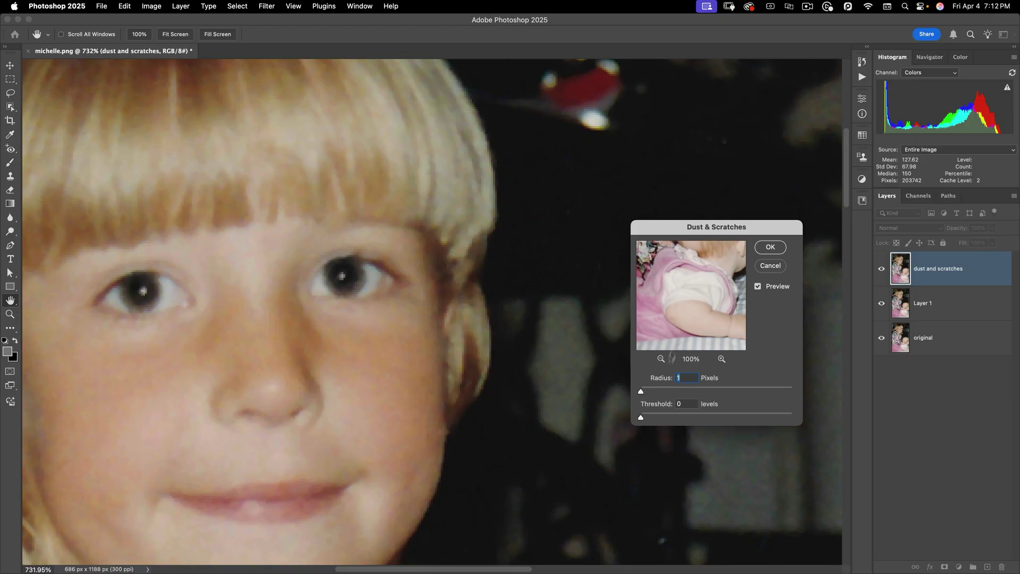
left_click_drag(690, 229, 704, 259)
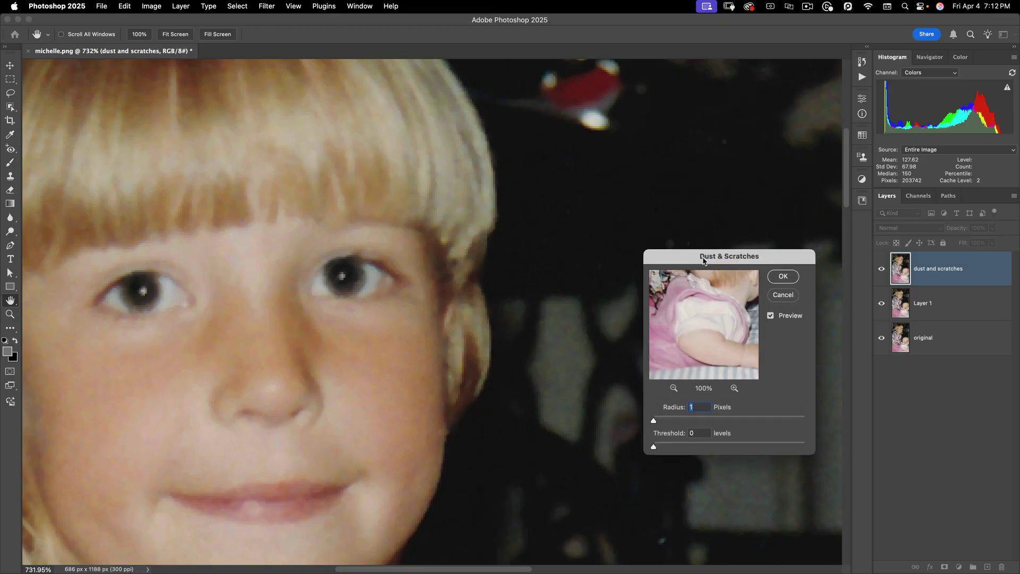
Check the filter preview against the image and set the Dust & Scratches threshold to 15 levels.
left_click(770, 316)
left_click_drag(653, 448, 654, 449)
left_click_drag(669, 449, 687, 446)
left_click(666, 448)
Fine-tune the Dust & Scratches radius and apply the filter.
scroll(423, 364, "down", 5)
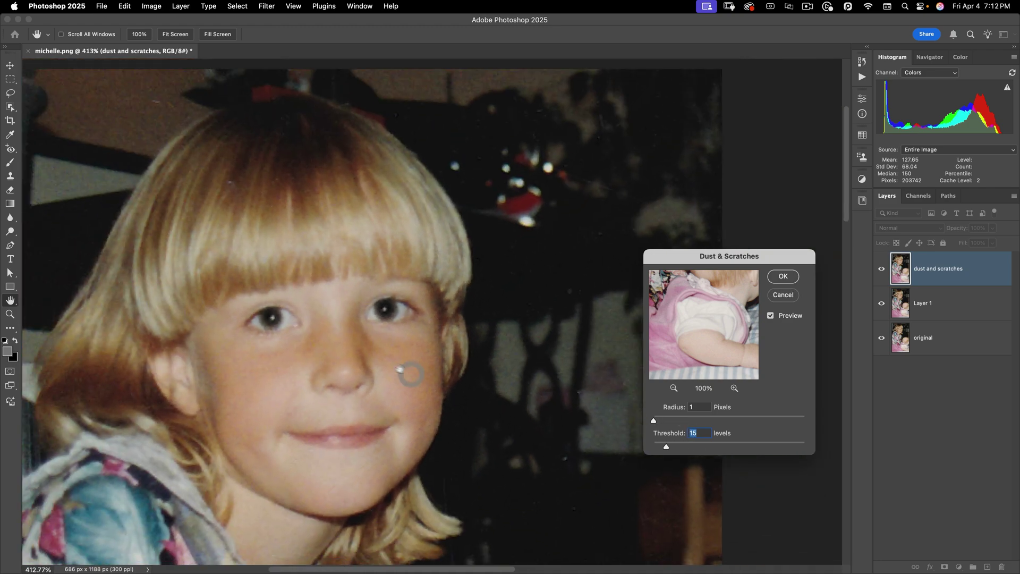
scroll(399, 369, "down", 3)
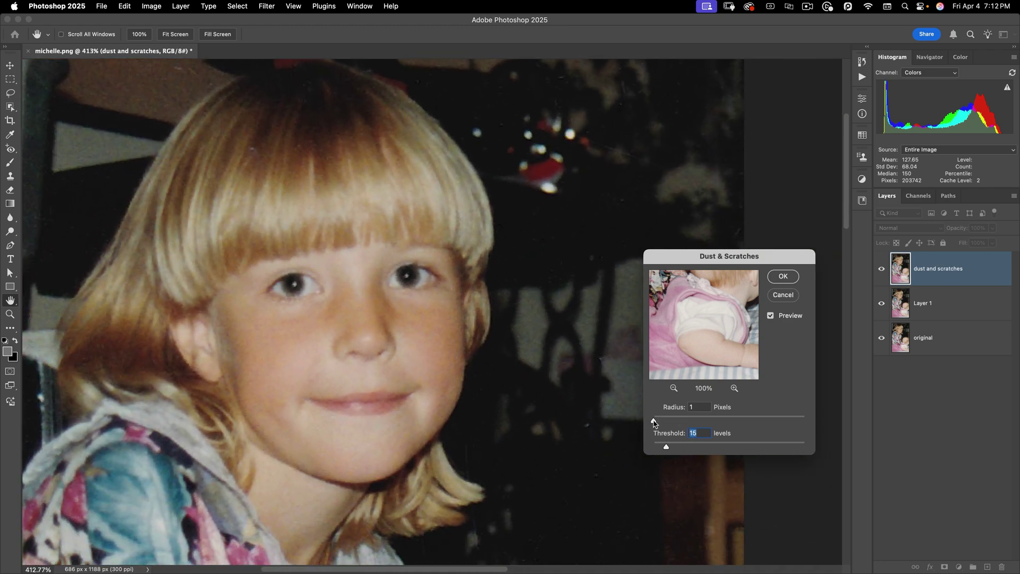
left_click_drag(653, 422, 655, 422)
left_click_drag(654, 420, 655, 419)
left_click(654, 419)
left_click(779, 278)
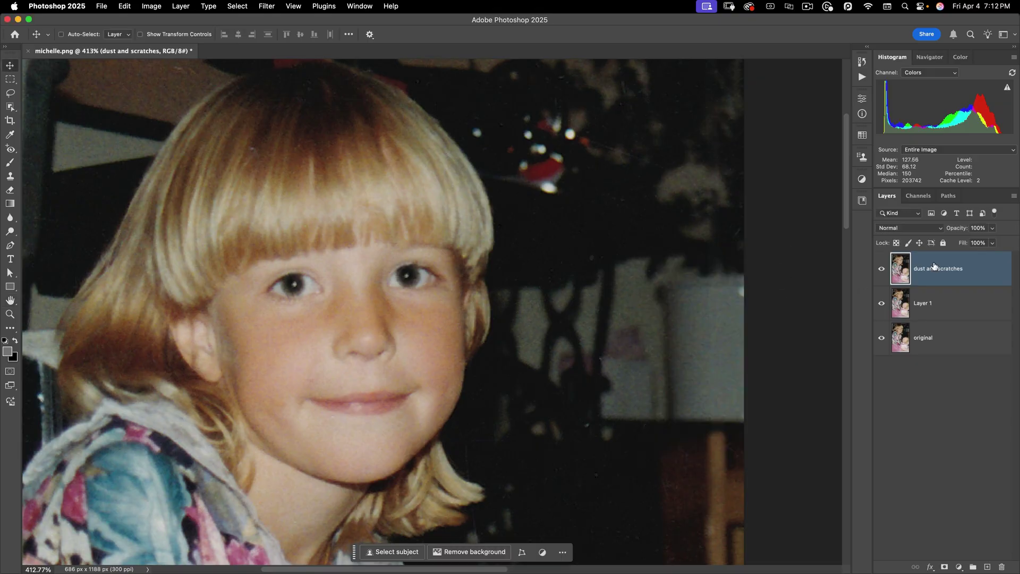
Compare the photo with the dust and scratches layer hidden and shown.
scroll(570, 287, "down", 5)
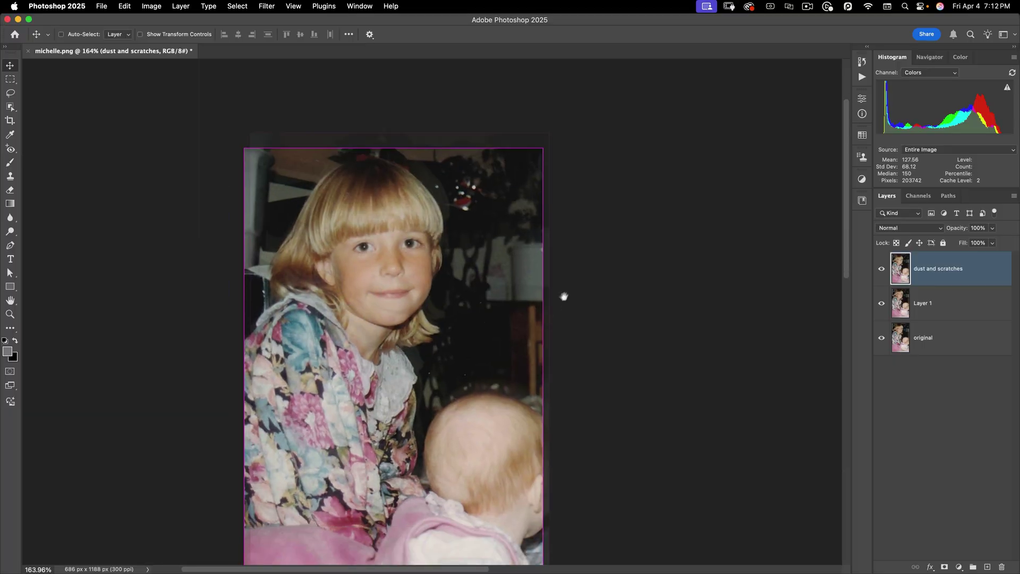
scroll(456, 290, "up", 5)
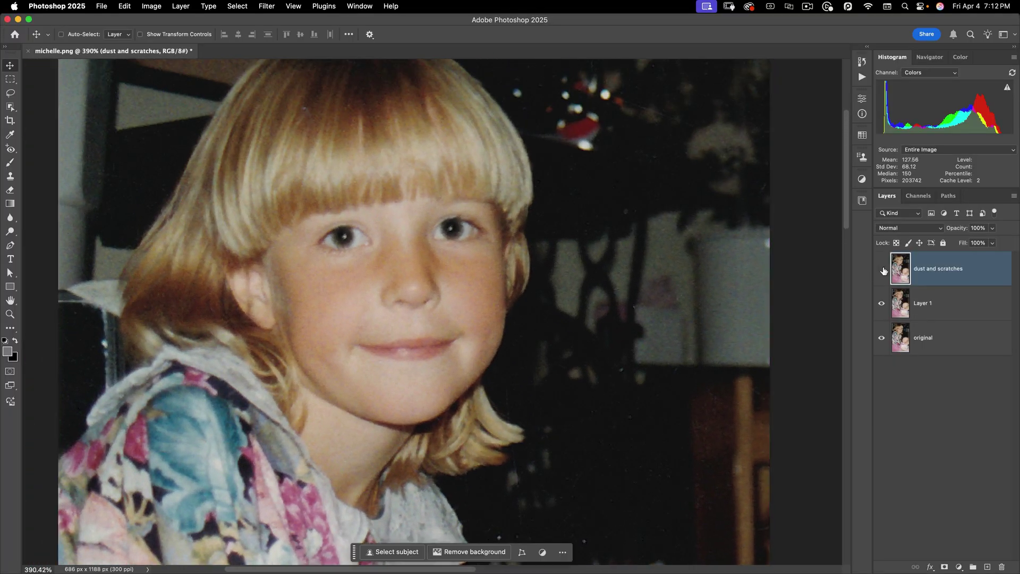
left_click(881, 268)
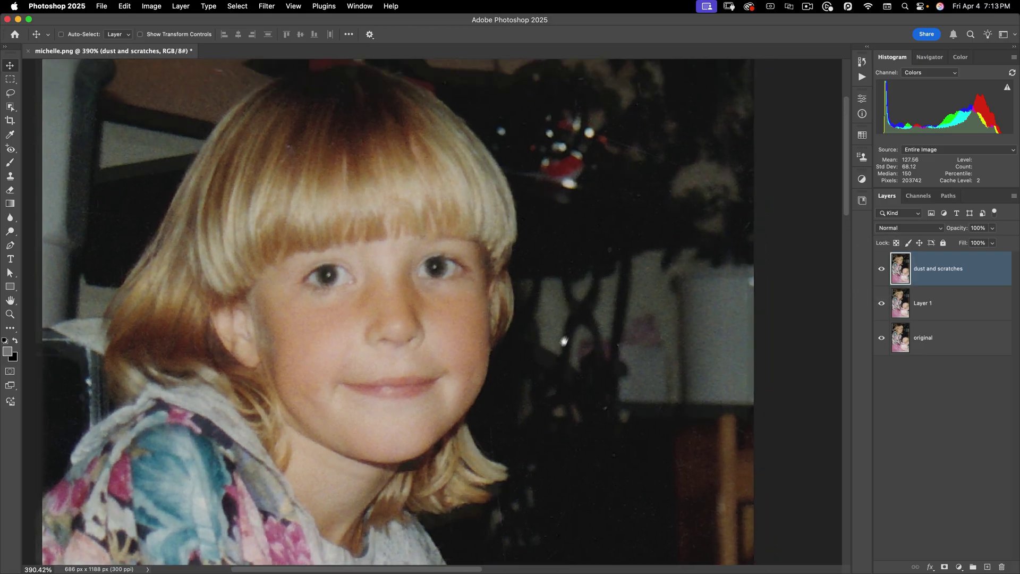
Duplicate the dust and scratches layer and rename the lower one "dust and scratches 01".
scroll(557, 341, "up", 3)
scroll(558, 341, "right", 2)
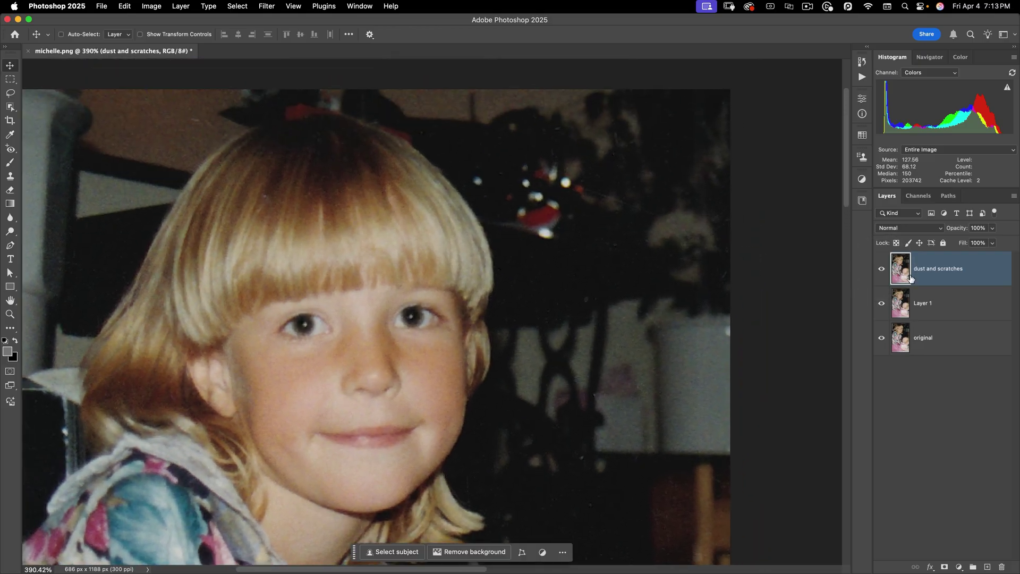
key("super+j")
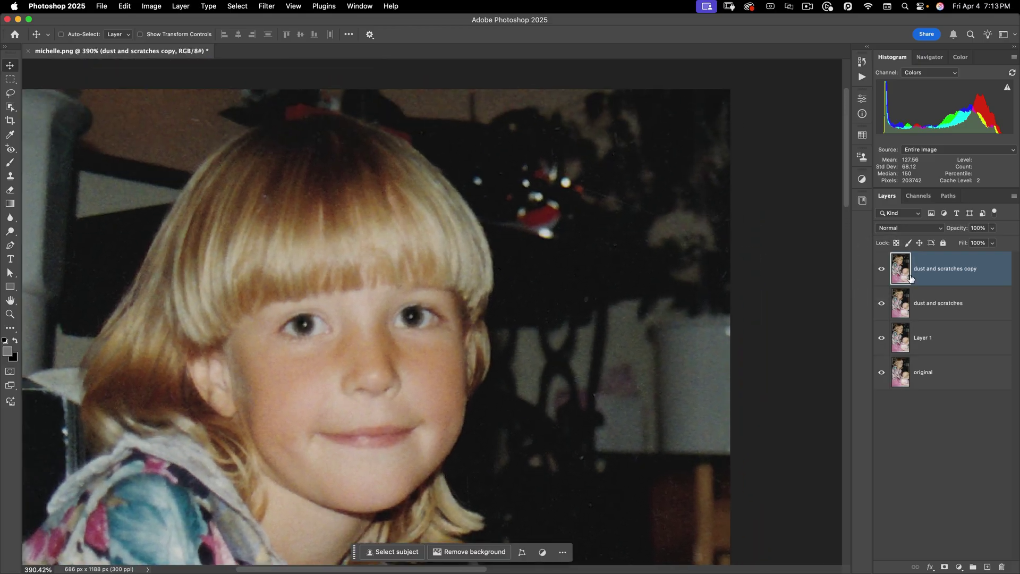
double_click(936, 303)
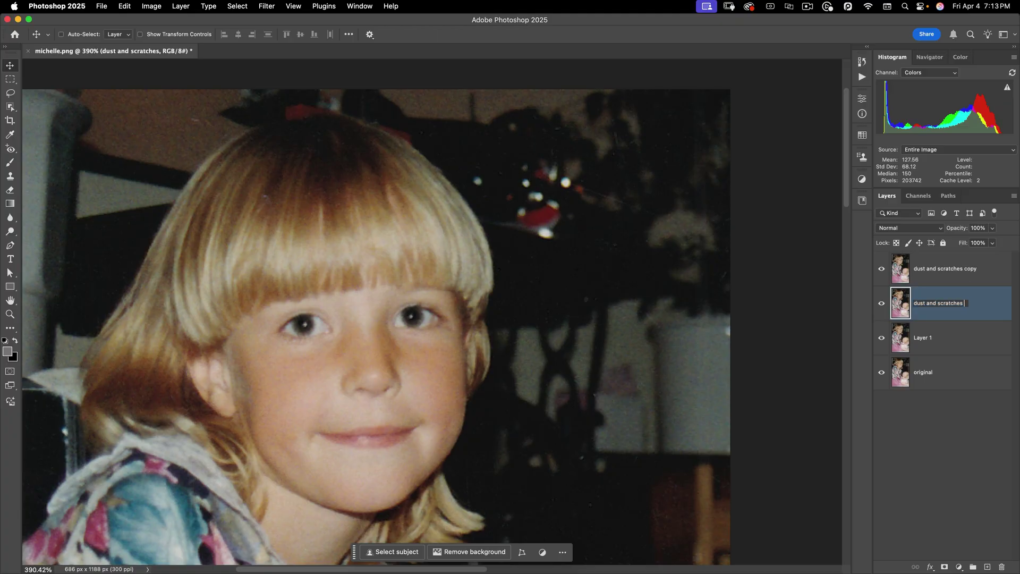
type("01")
key("Return")
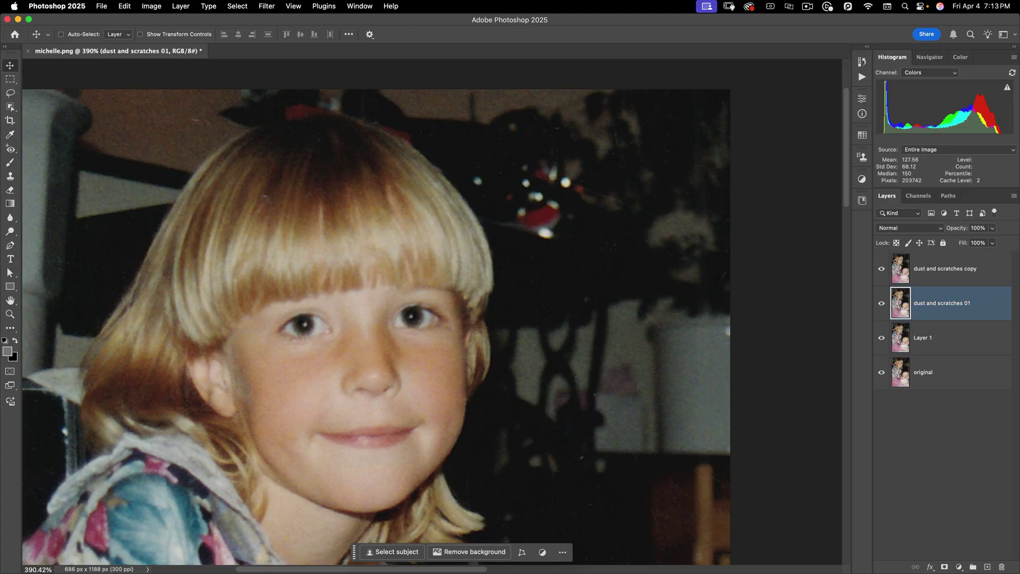
Apply the Dust & Scratches filter to the dust and scratches copy layer with a radius of 2 pixels and a readjusted threshold.
left_click(903, 271)
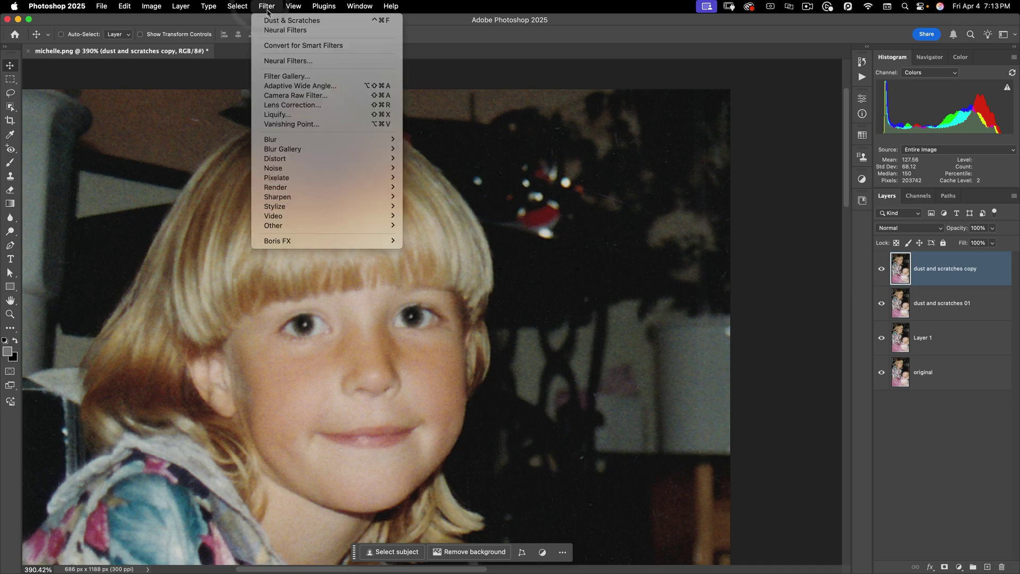
left_click(294, 21)
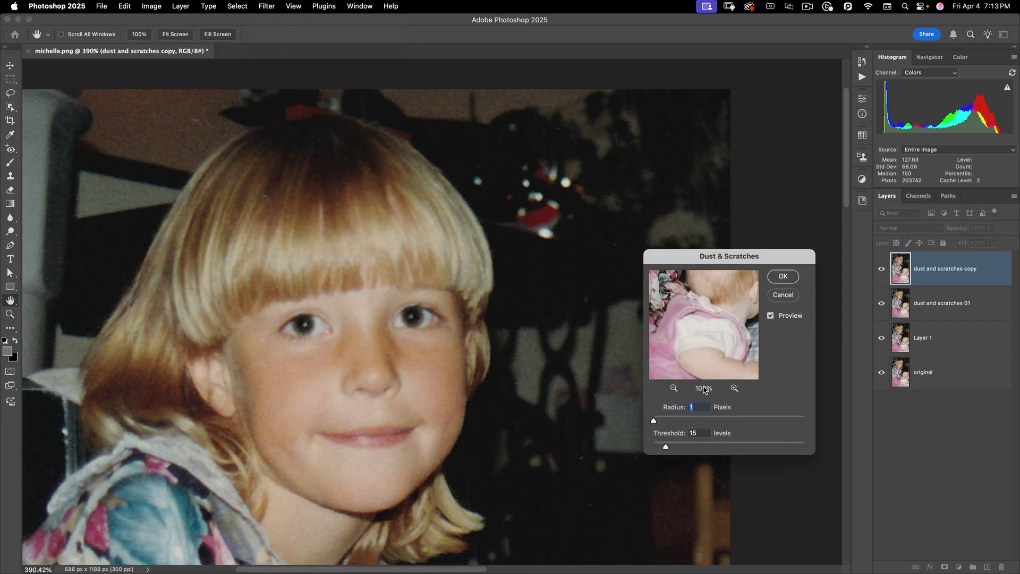
type("2")
mouse_move(690, 446)
left_mouse_down()
mouse_move(653, 446)
mouse_move(692, 446)
left_mouse_up()
left_click_drag(670, 448, 669, 449)
left_click(783, 277)
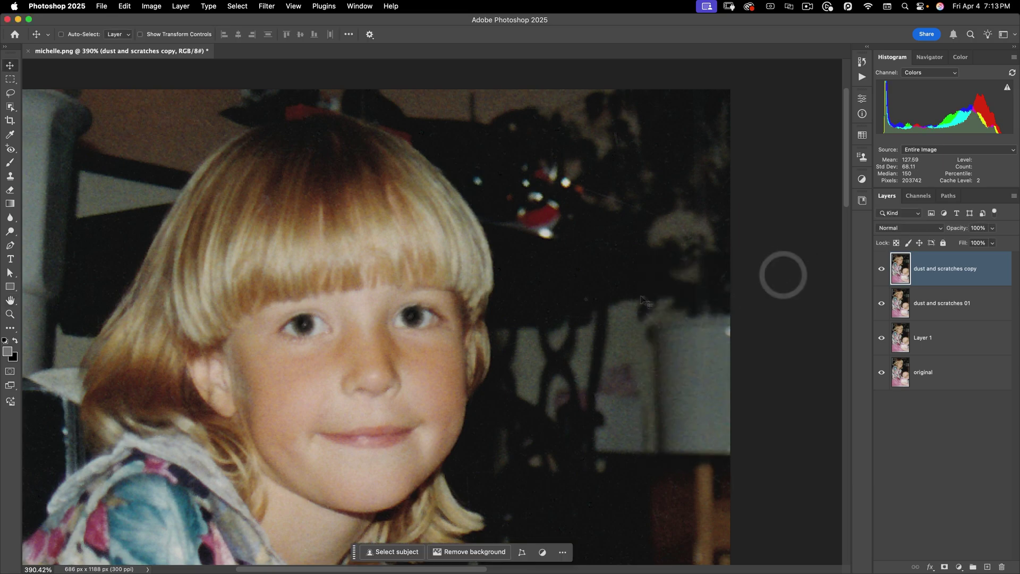
Add a layer mask to the dust and scratches copy layer and set up a black brush of size 70.
left_click(944, 566)
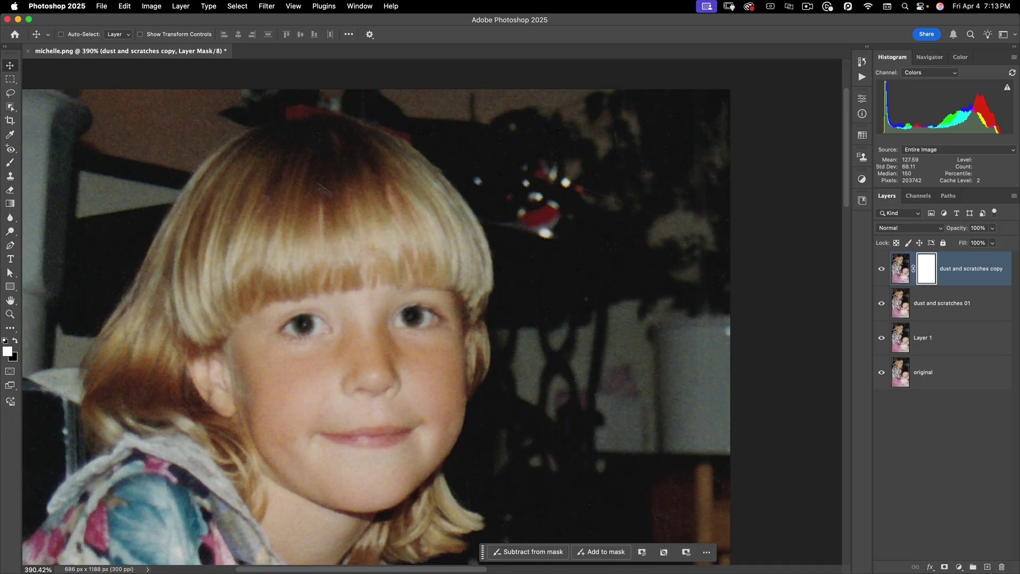
left_click(11, 163)
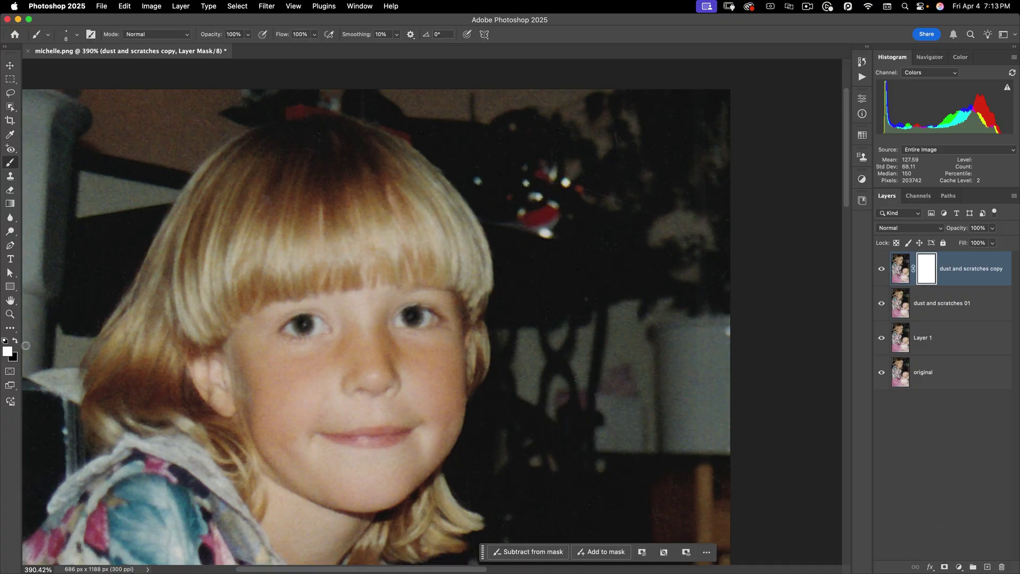
left_click(15, 341)
key("bracketright")
key("bracketright")
key("bracketright")
key("bracketright")
key("bracketright")
key("bracketright")
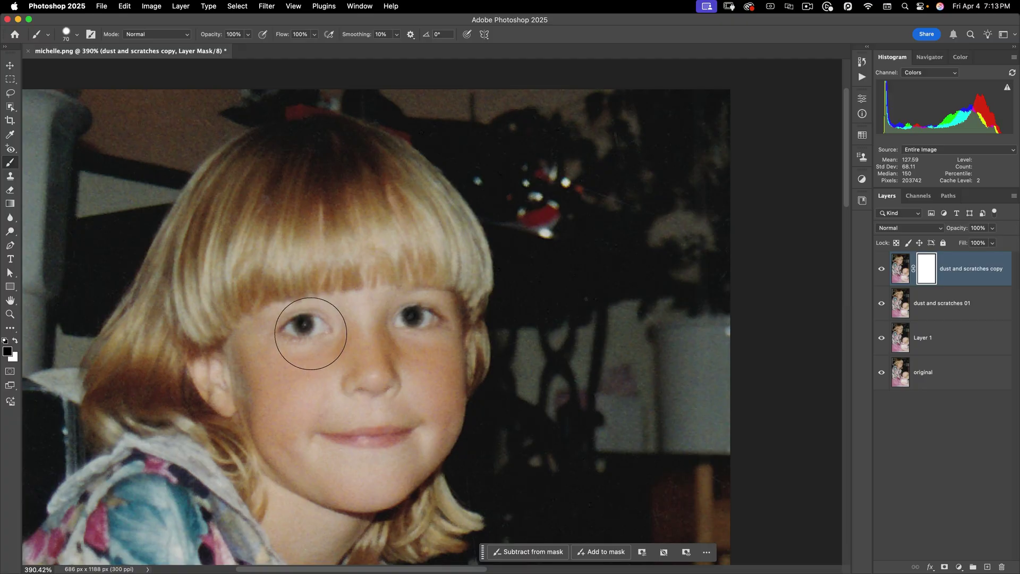
Paint black on the layer mask over the girl's eyes, face and floral dress to hide the filter there.
left_click_drag(302, 321, 310, 330)
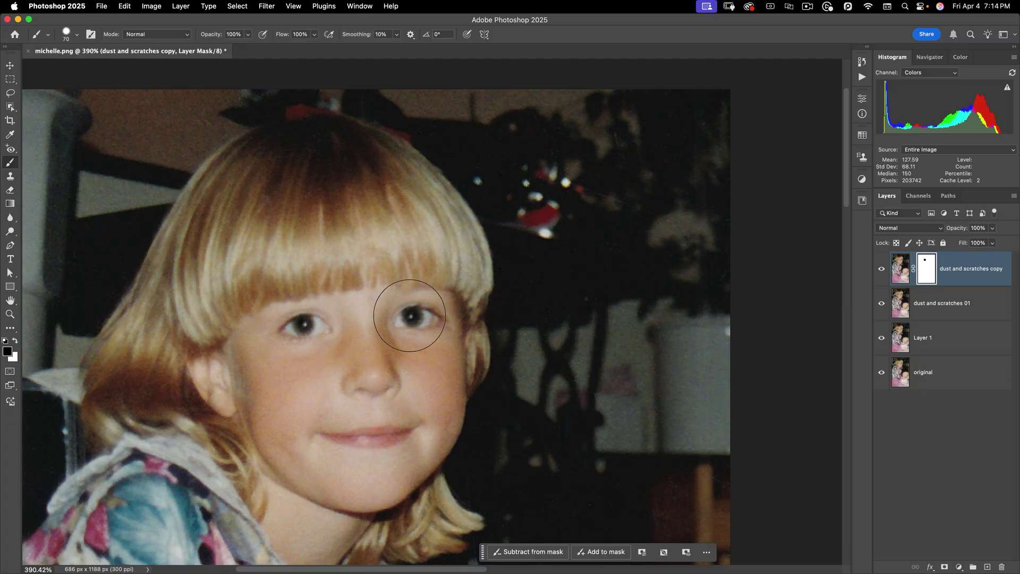
left_click_drag(410, 314, 413, 311)
mouse_move(337, 330)
left_mouse_down()
mouse_move(423, 330)
mouse_move(365, 426)
mouse_move(362, 396)
left_mouse_up()
scroll(362, 396, "down", 6)
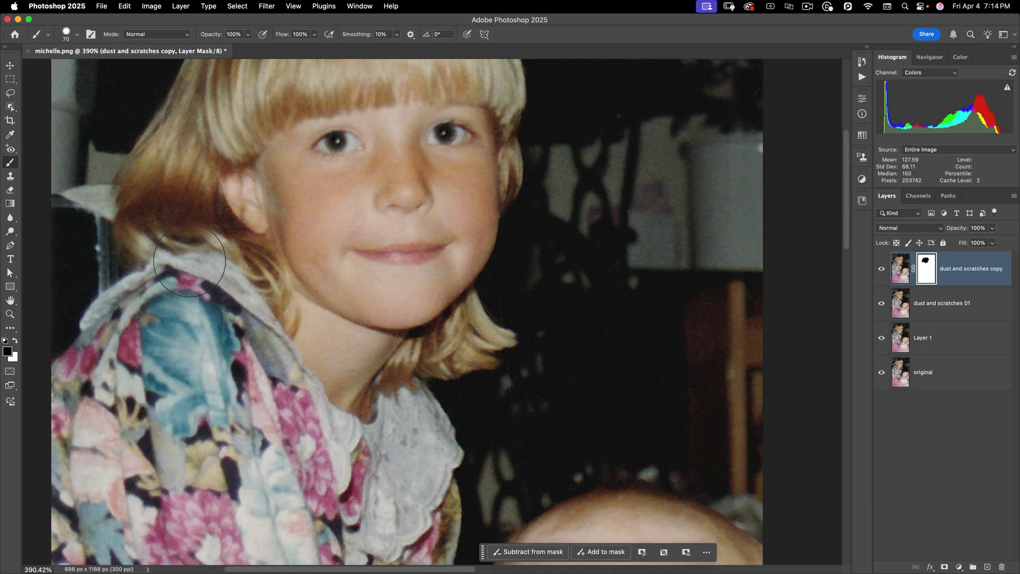
scroll(242, 369, "down", 6)
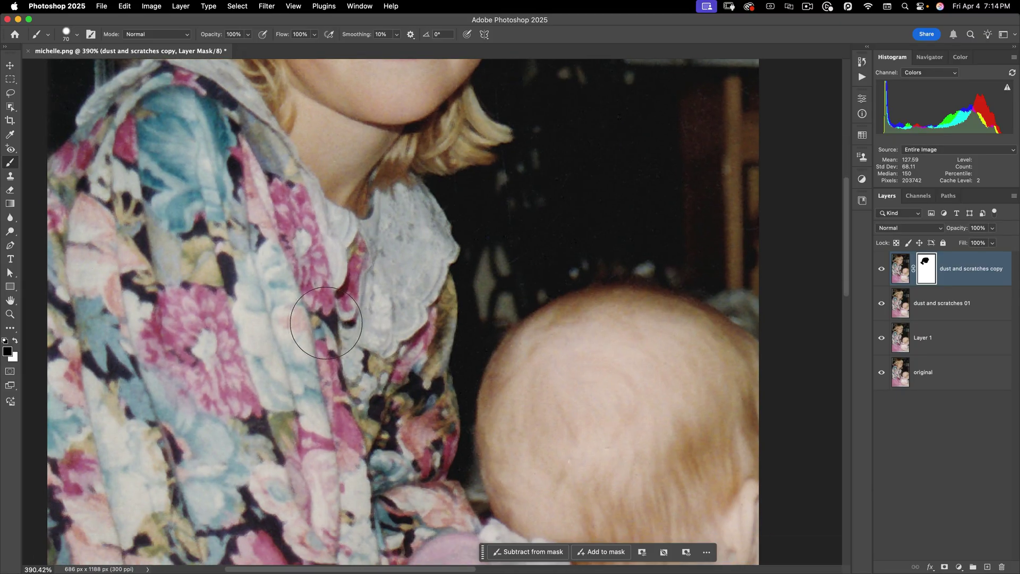
mouse_move(390, 170)
left_mouse_down()
mouse_move(400, 390)
mouse_move(420, 383)
mouse_move(416, 372)
left_mouse_up()
Paint black on the layer mask over the baby's head, clothes and arm and the lower edge of the floral dress.
scroll(416, 372, "down", 6)
scroll(416, 372, "right", 3)
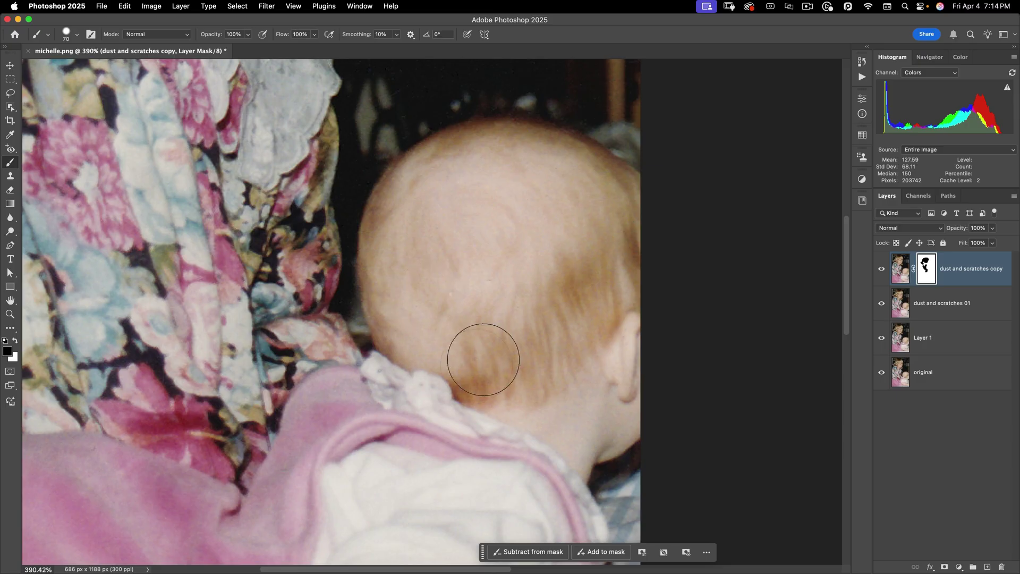
mouse_move(557, 377)
left_mouse_down()
mouse_move(621, 276)
mouse_move(587, 404)
mouse_move(645, 253)
mouse_move(619, 199)
mouse_move(559, 176)
mouse_move(449, 176)
mouse_move(460, 262)
left_mouse_up()
scroll(460, 261, "down", 8)
scroll(460, 261, "left", 3)
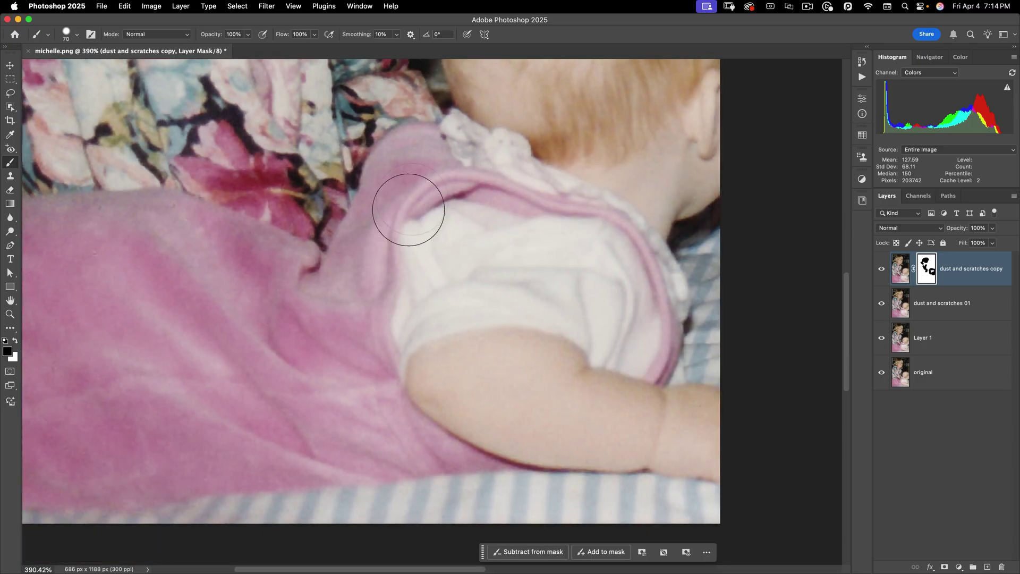
scroll(546, 325, "down", 5)
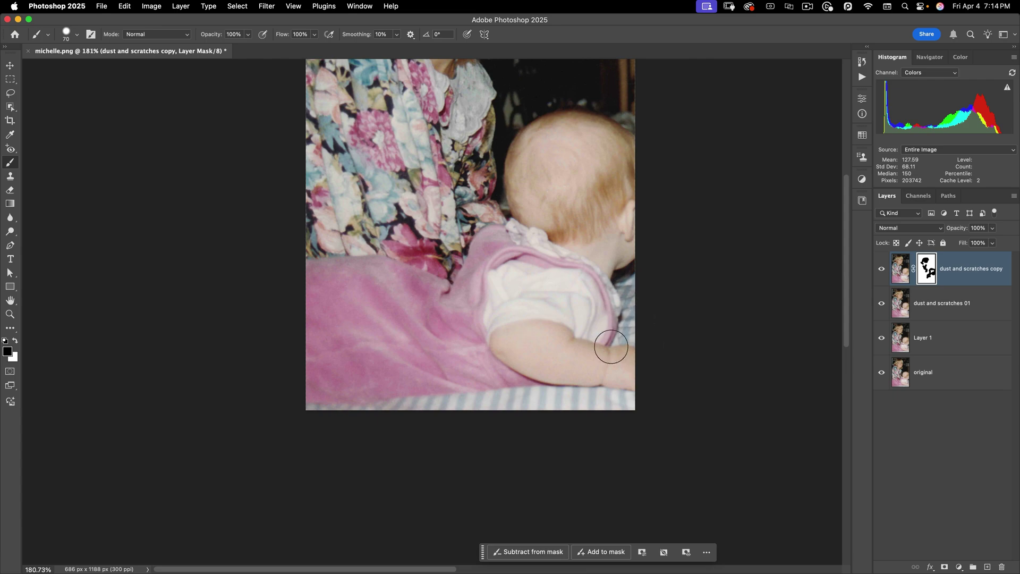
scroll(502, 338, "up", 2)
scroll(502, 338, "left", 1)
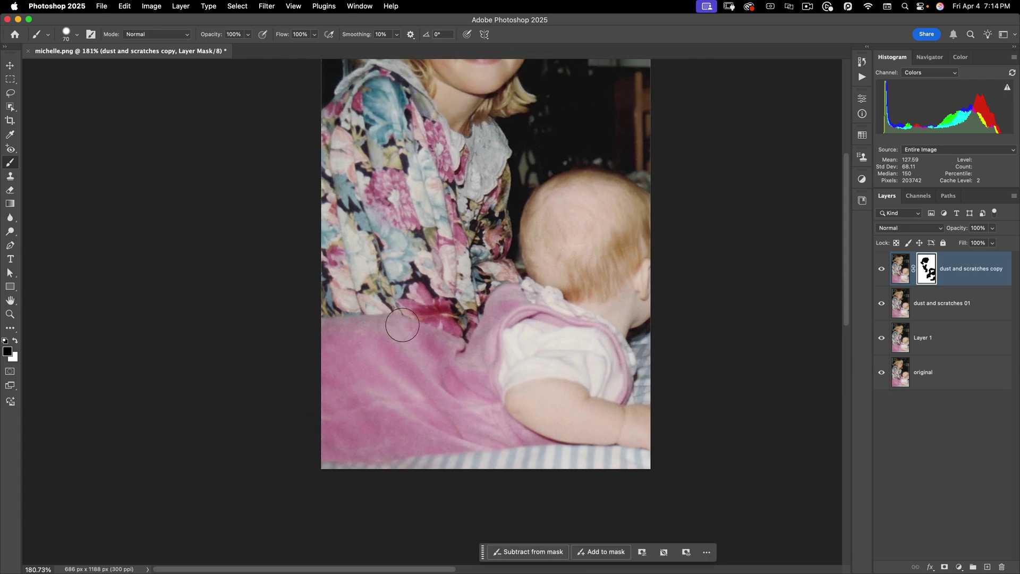
left_click(425, 318)
Examine the masked filter result on the girl's face and hair and across the photo, with white as the foreground colour.
scroll(446, 237, "up", 2)
scroll(459, 389, "up", 5)
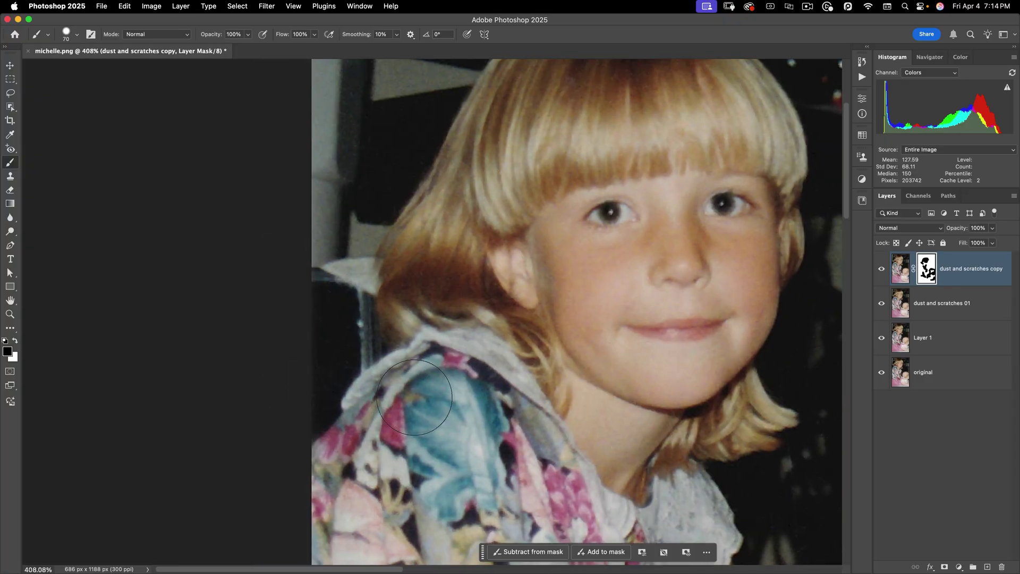
scroll(532, 372, "up", 4)
scroll(531, 371, "right", 3)
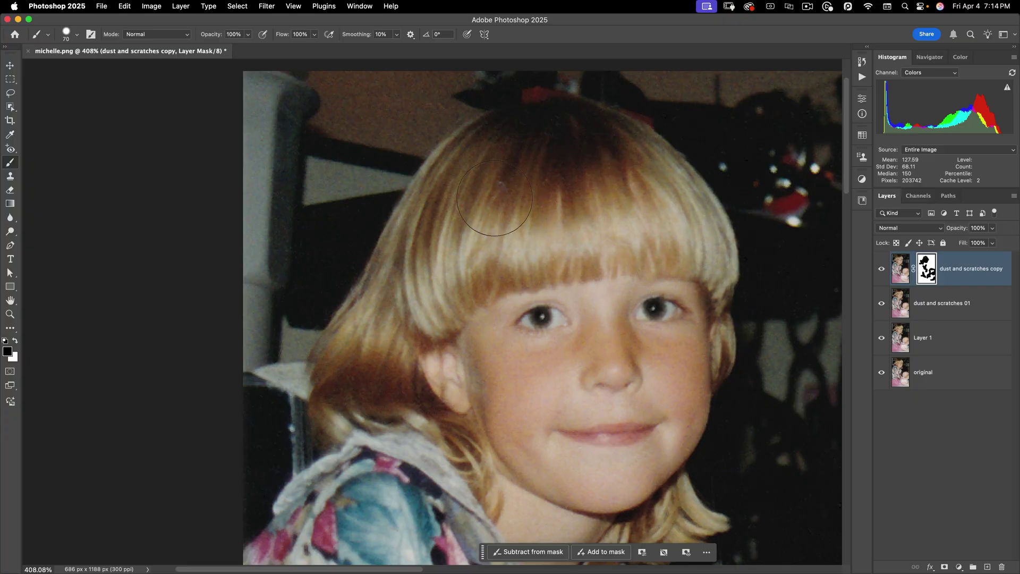
key("x")
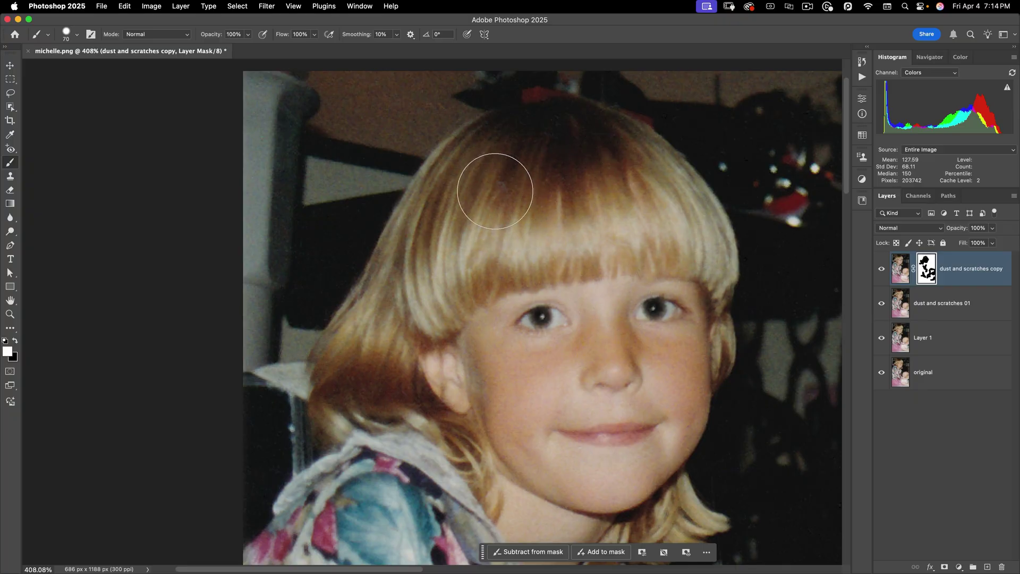
scroll(484, 228, "down", 5)
scroll(483, 228, "down", 3)
scroll(483, 228, "right", 3)
Create a new top layer and merge all visible layers into it.
key("v")
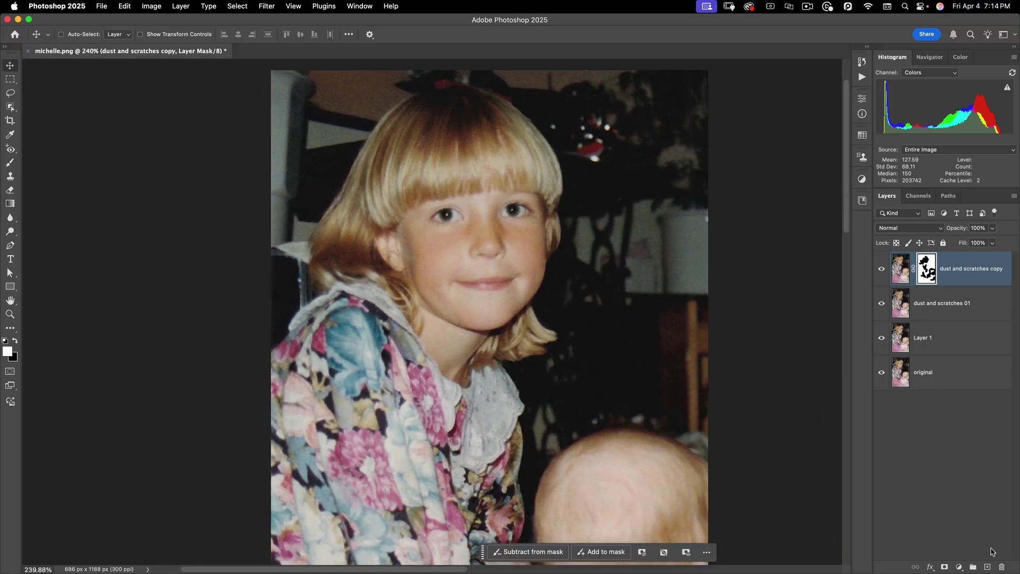
left_click(987, 567)
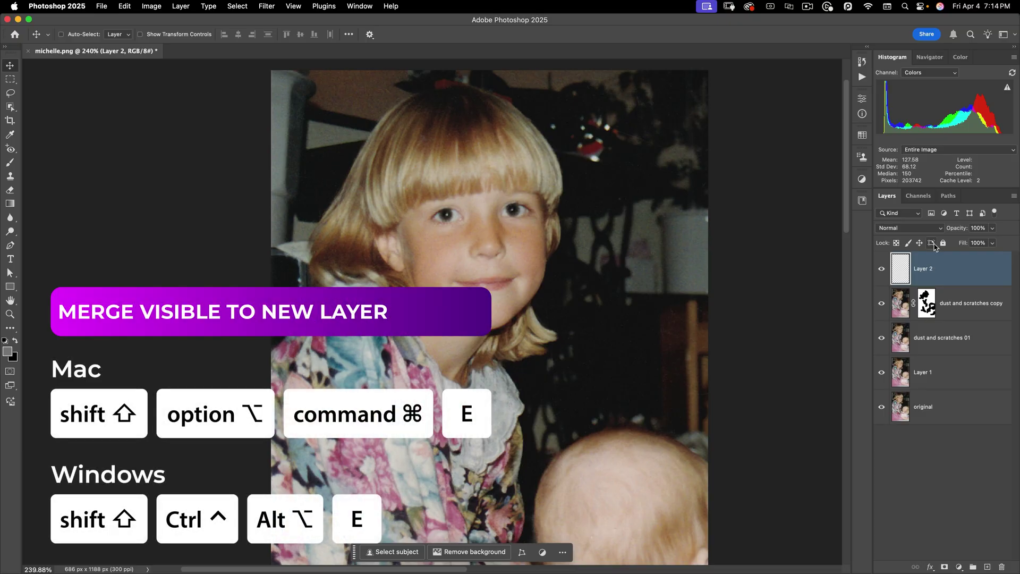
key("shift+alt+super+e")
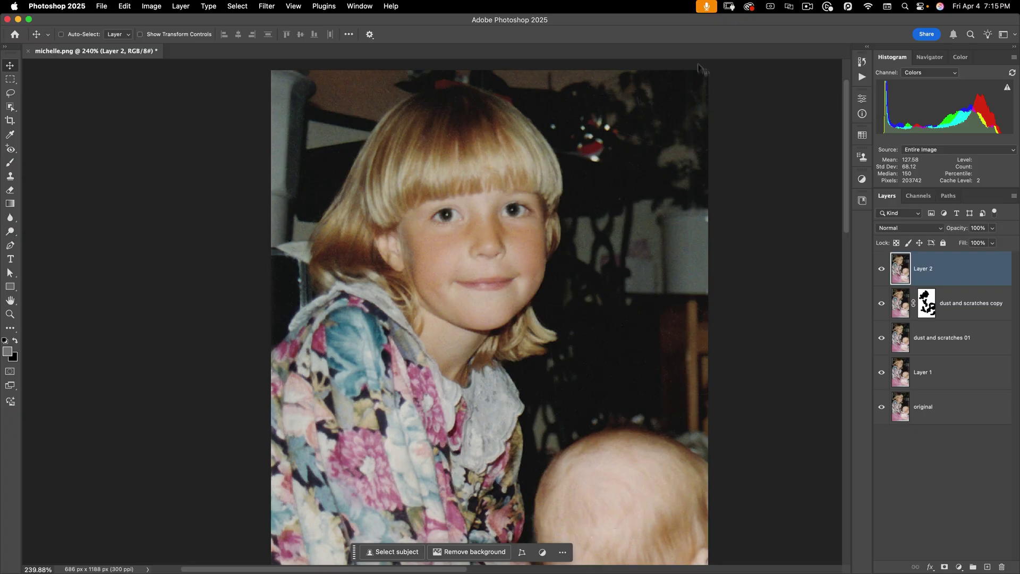
Remove the thin scratch and small marks around the ornament in the dark background with the Spot Healing Brush at size 6.
scroll(698, 68, "up", 5)
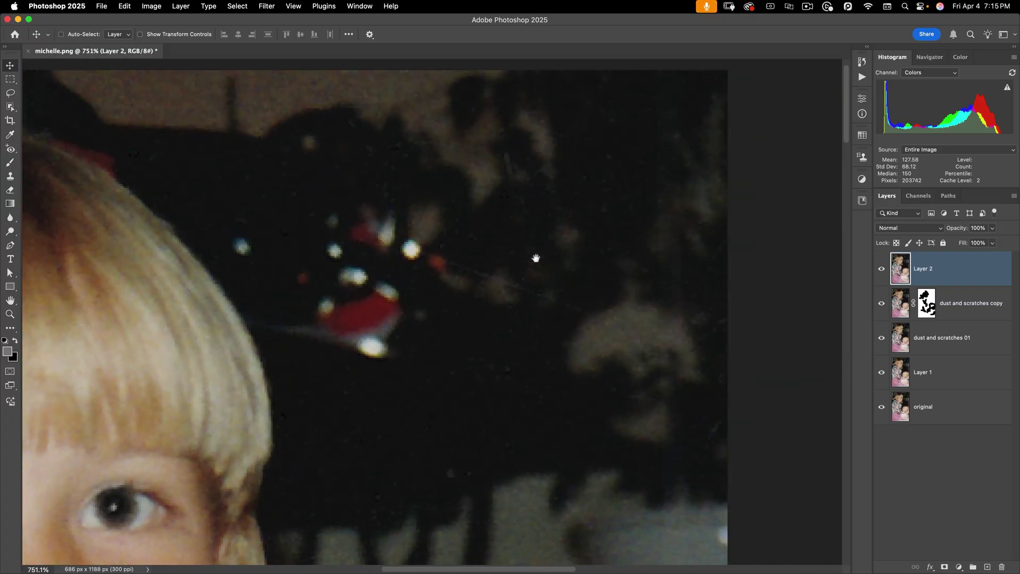
left_click(8, 150)
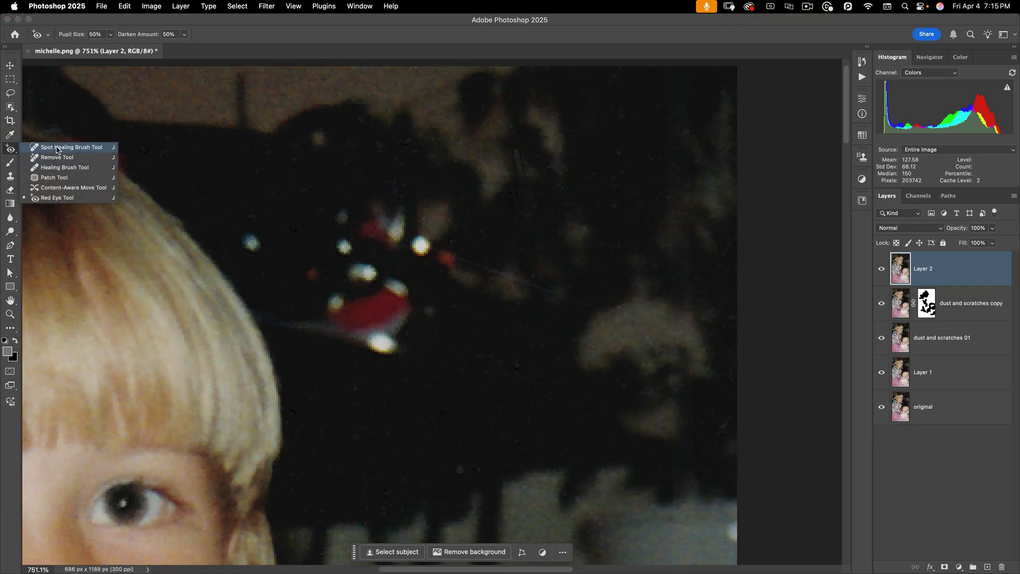
left_click(57, 148)
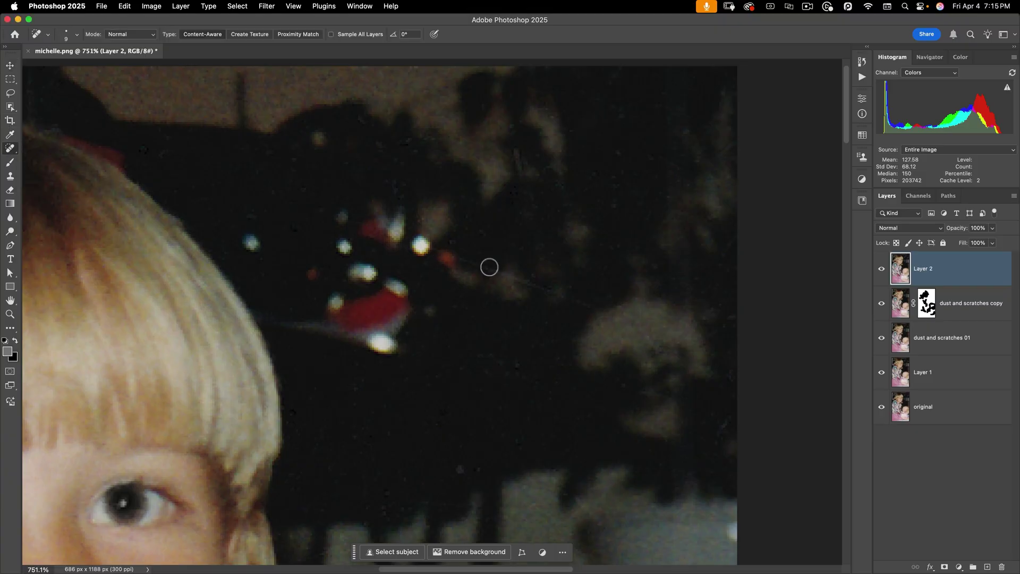
key("bracketleft")
key("bracketleft")
key("bracketleft")
left_click_drag(469, 262, 599, 307)
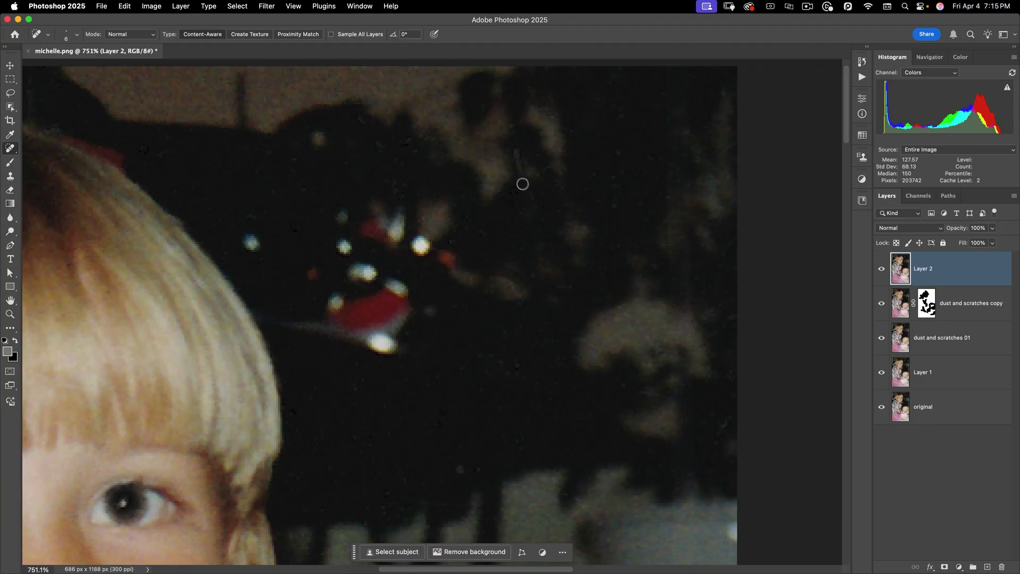
left_click(518, 147)
left_click(409, 143)
Heal the remaining scratches and specks in the dark background beside the girl's hair and above the baby's head.
scroll(730, 239, "down", 5)
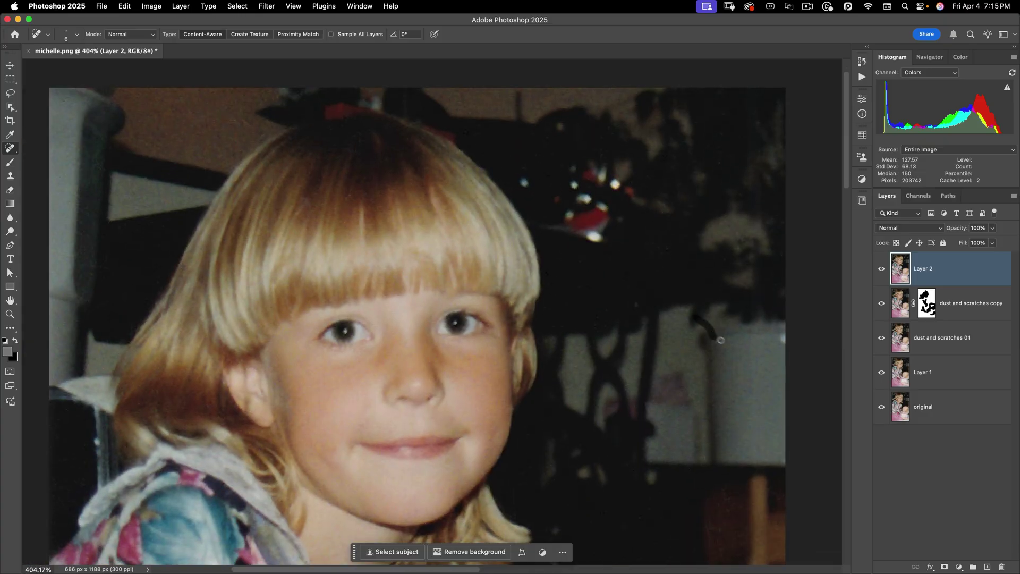
scroll(598, 231, "up", 2)
scroll(598, 232, "down", 4)
scroll(463, 198, "up", 2)
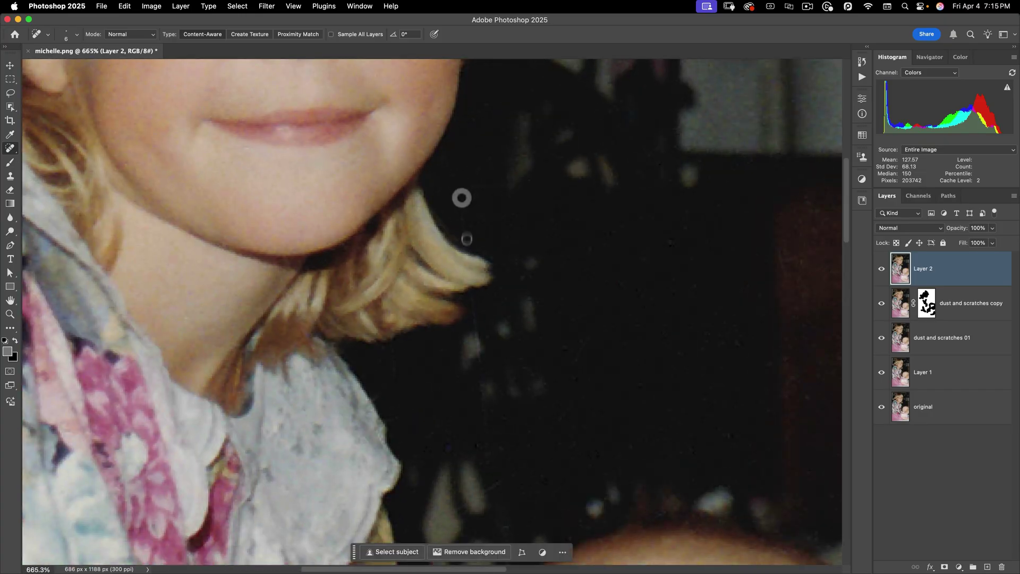
scroll(441, 196, "down", 4)
mouse_move(489, 132)
left_mouse_down()
mouse_move(500, 292)
mouse_move(529, 308)
left_mouse_up()
scroll(610, 330, "down", 5)
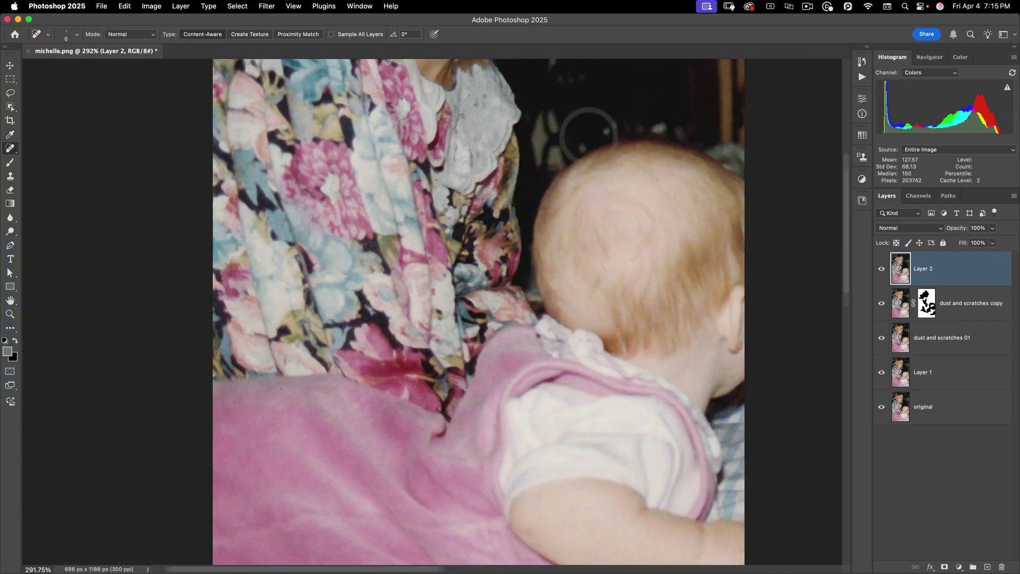
scroll(465, 292, "up", 2)
scroll(531, 239, "up", 2)
scroll(392, 223, "down", 5)
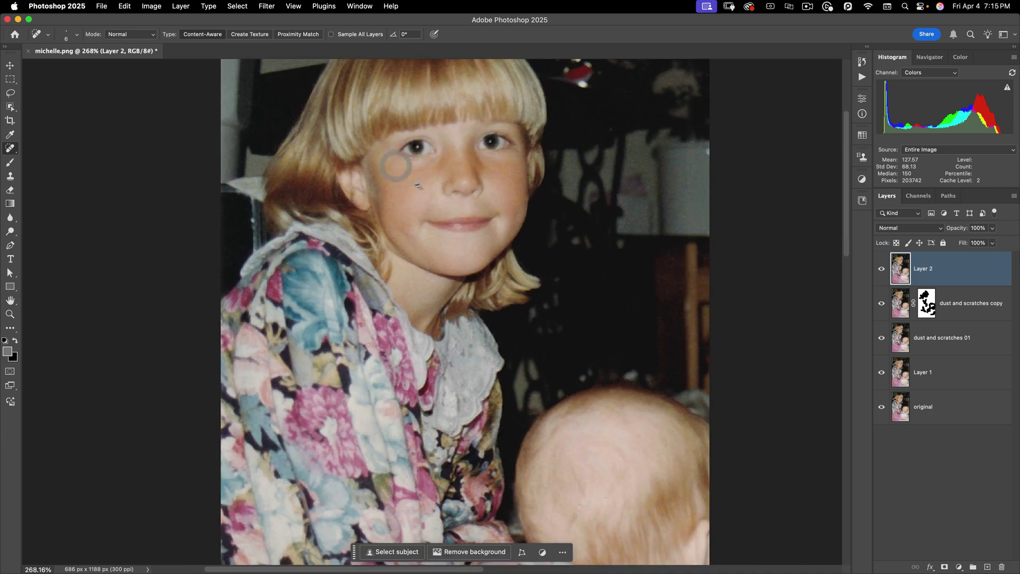
scroll(396, 287, "up", 2)
key("v")
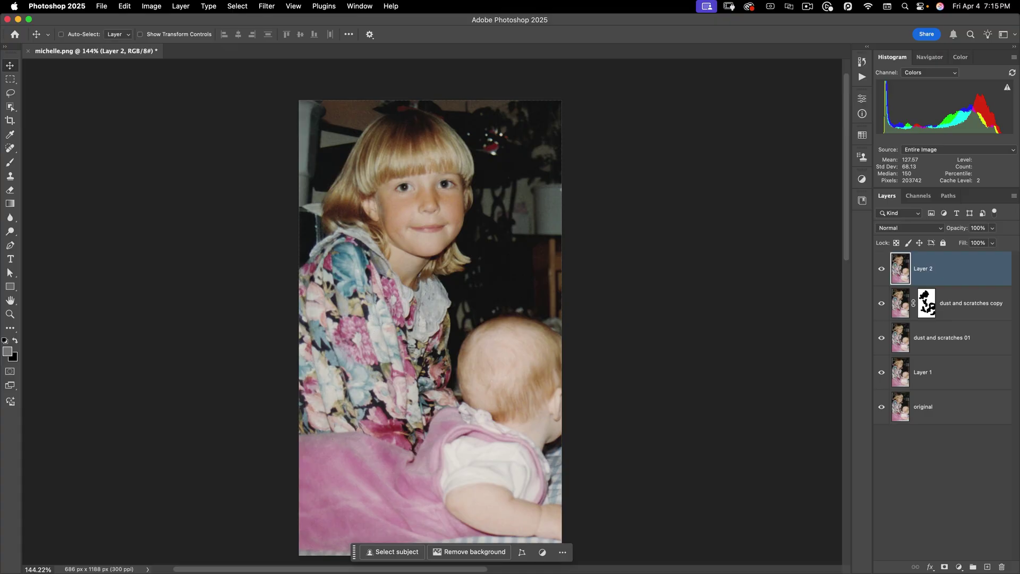
Convert the merged Layer 2 to a smart object.
scroll(429, 321, "down", 1)
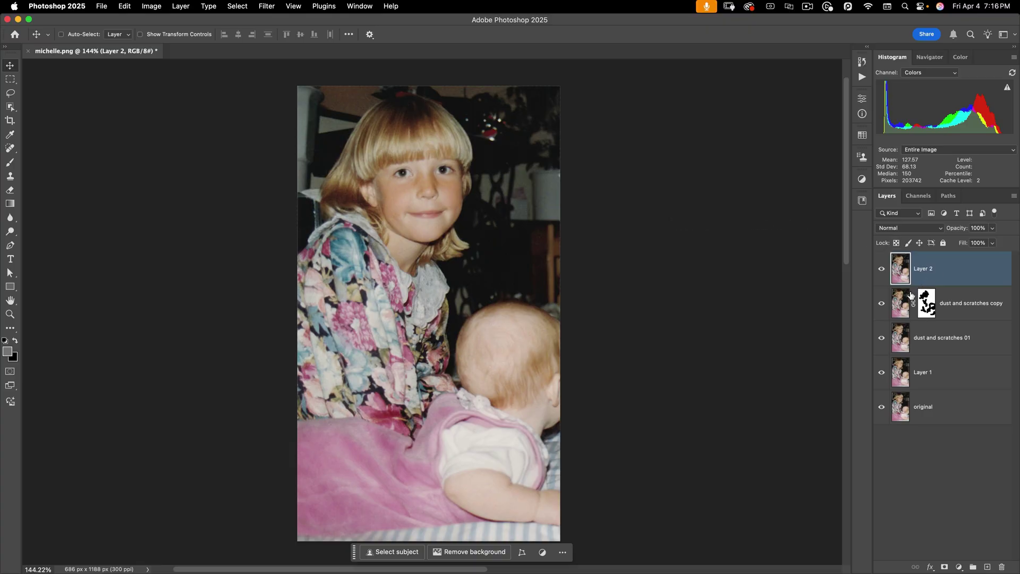
right_click(948, 269)
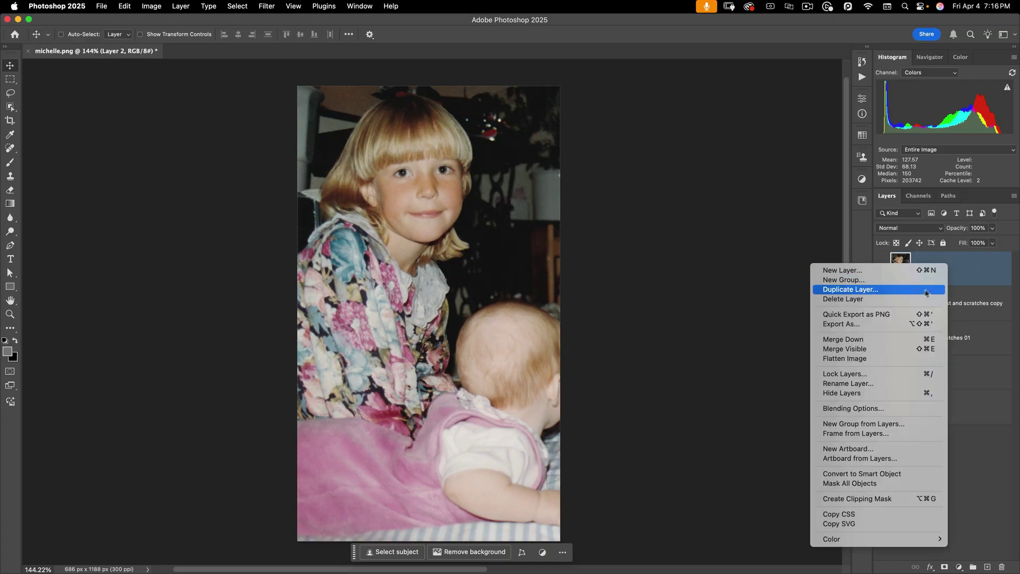
left_click(861, 474)
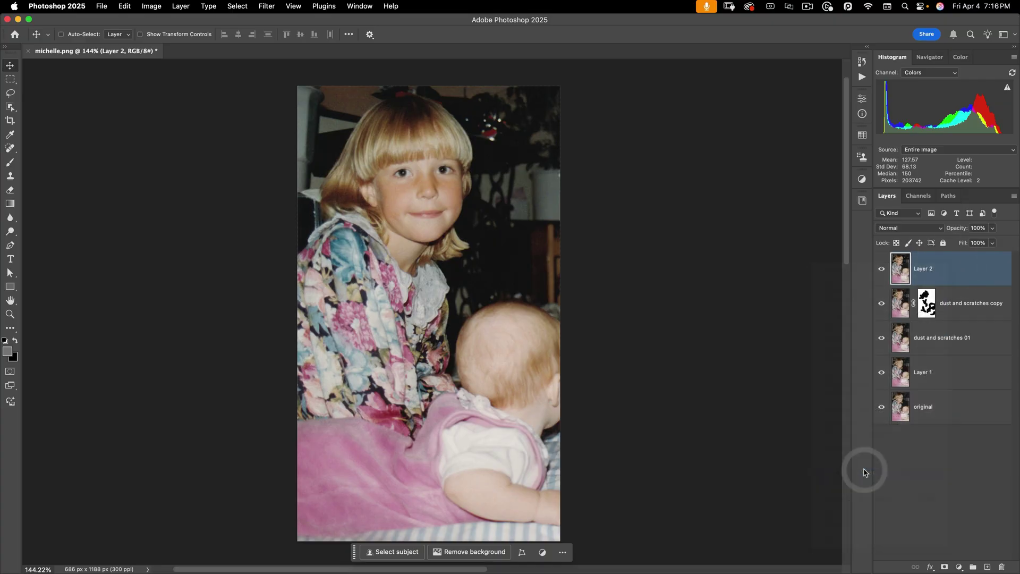
Apply the Camera Raw Filter to the smart object and set Highlights to -46 and Shadows to +37.
left_click(266, 6)
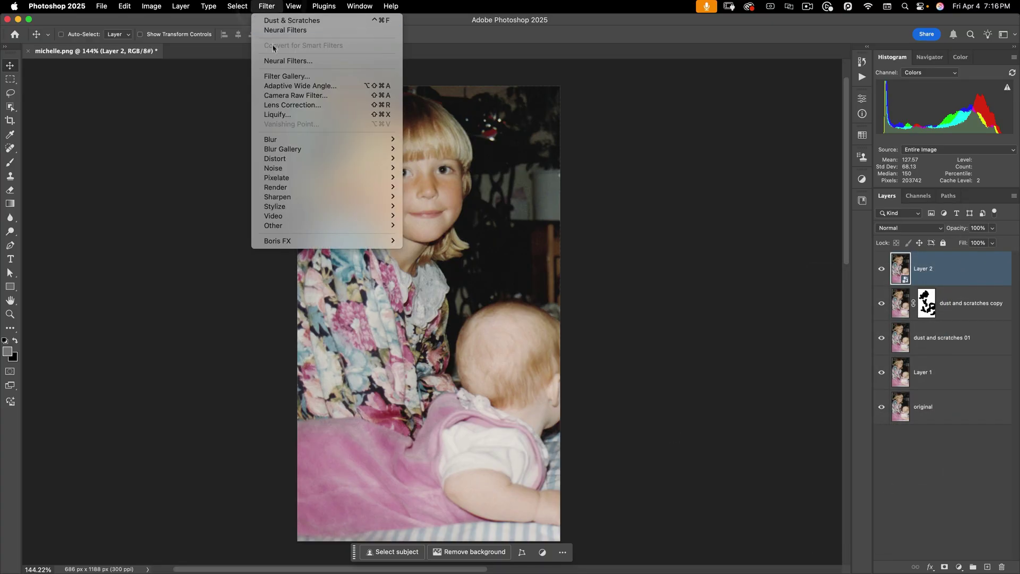
left_click(273, 97)
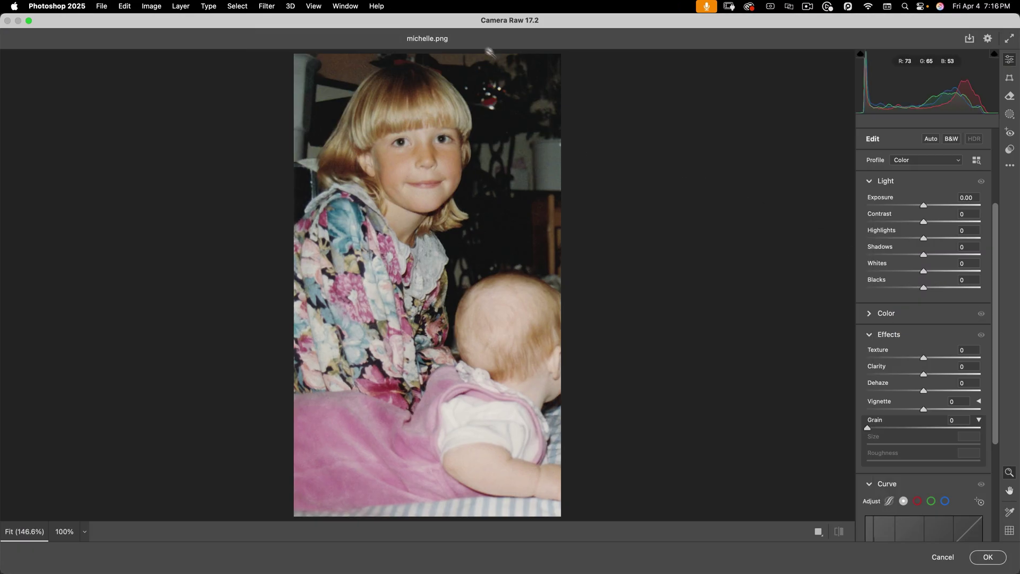
double_click(485, 20)
double_click(461, 77)
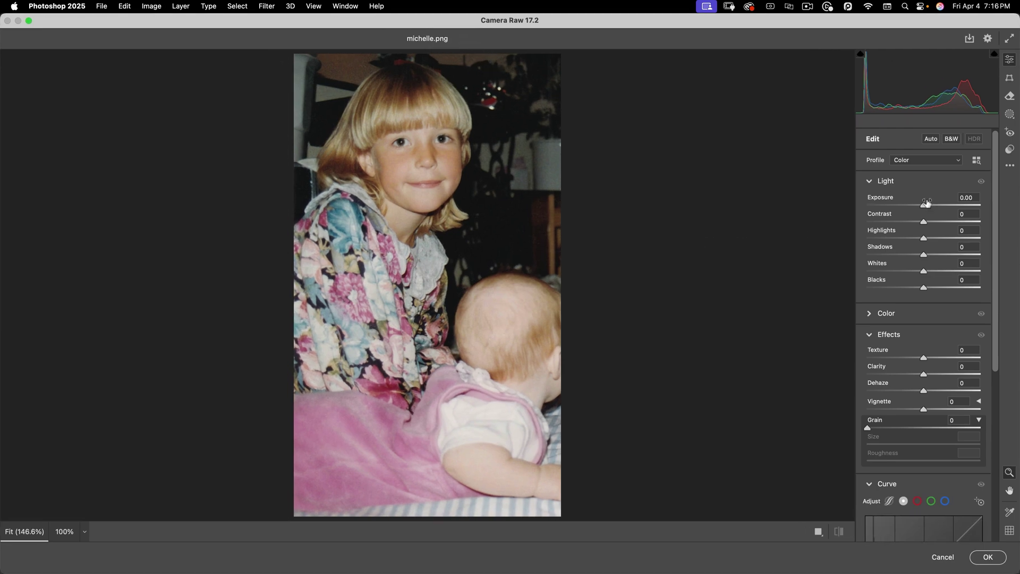
left_click_drag(923, 238, 894, 239)
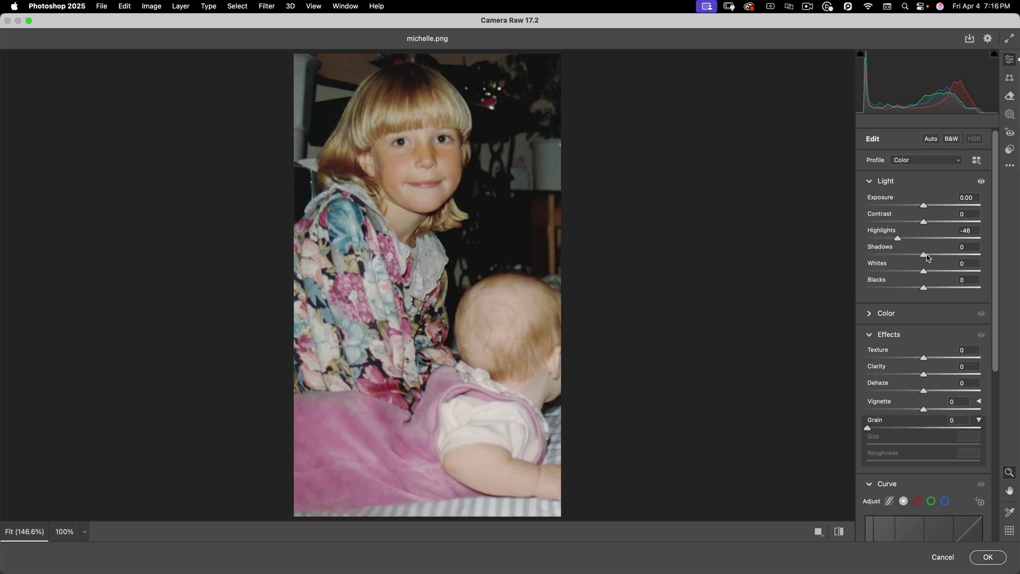
left_click_drag(924, 256, 943, 250)
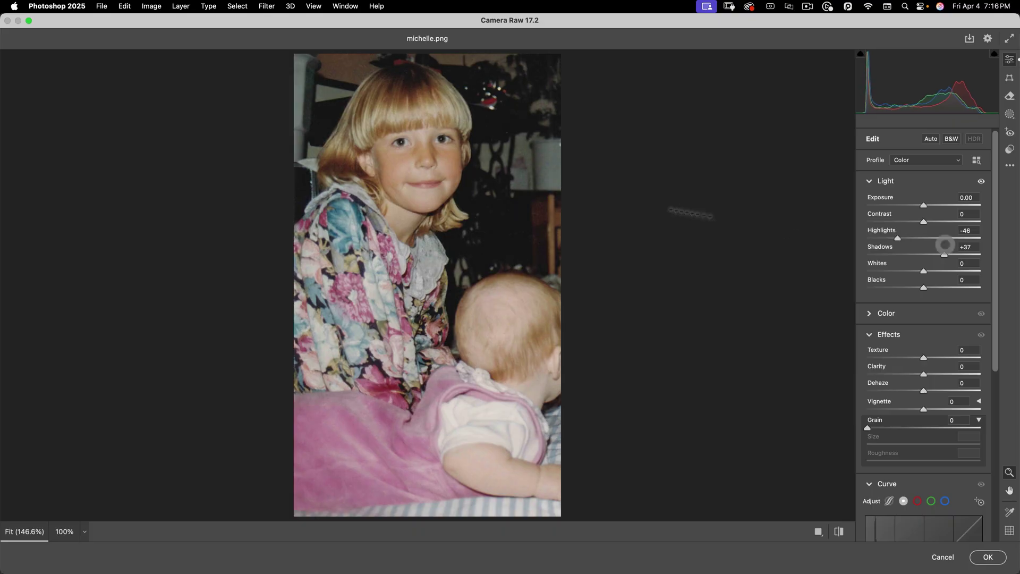
Set Noise Reduction to 20 and Sharpening to 56 in the Detail settings, judging the result on the girl's face.
left_click(496, 193)
left_click_drag(496, 193, 579, 335)
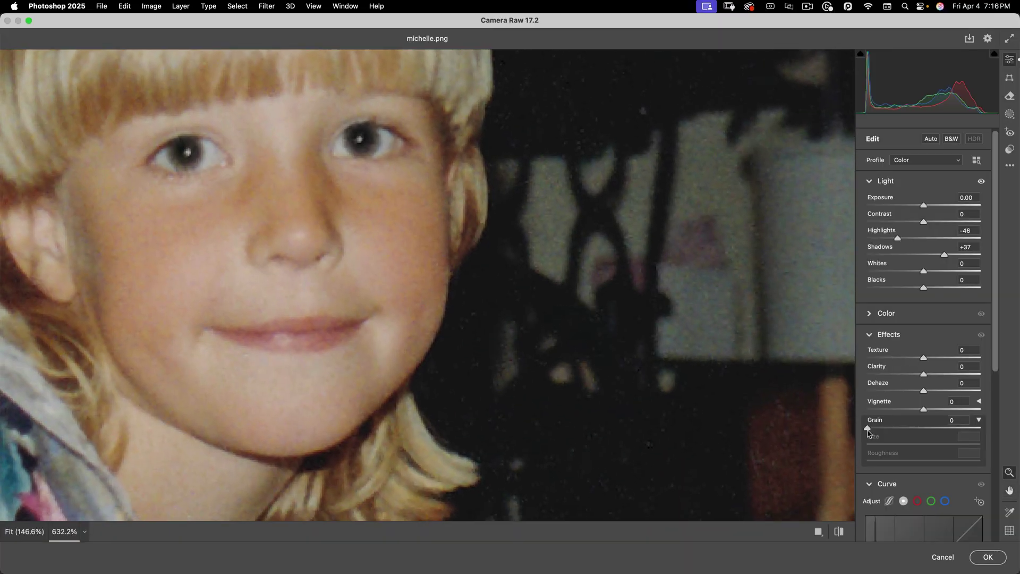
left_click(870, 334)
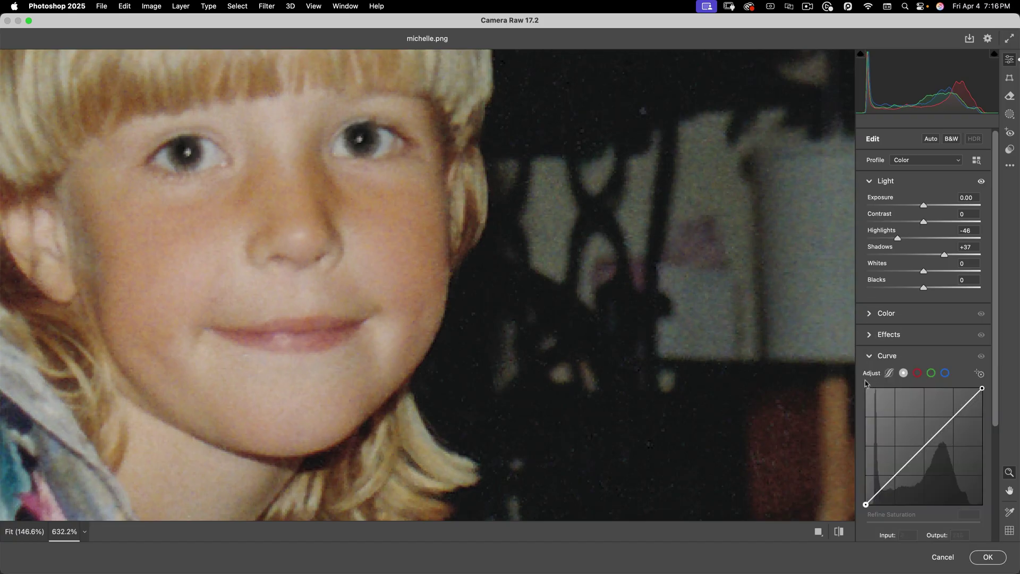
left_click(870, 356)
left_click(870, 419)
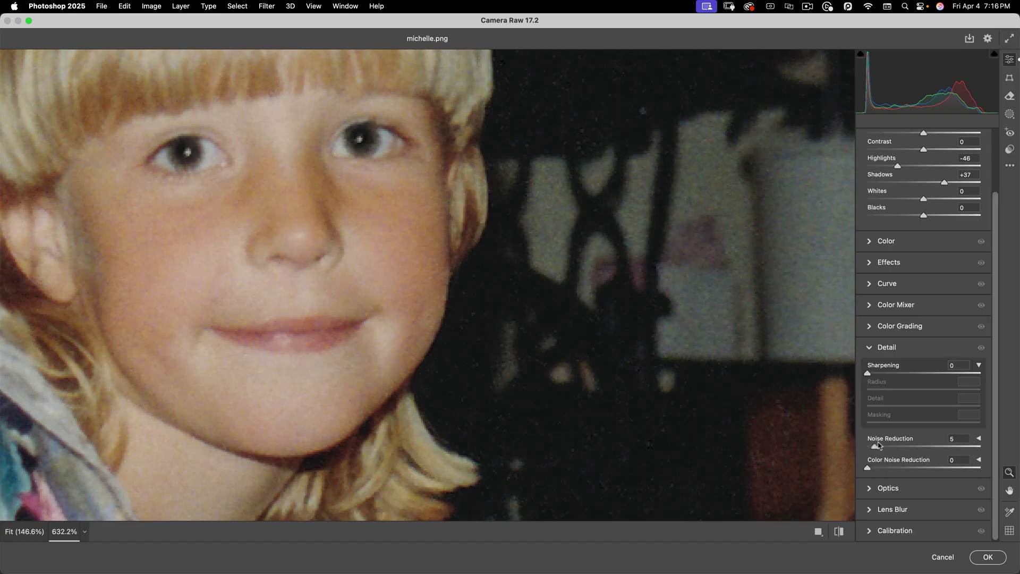
mouse_move(892, 441)
left_mouse_down()
mouse_move(883, 442)
mouse_move(903, 441)
mouse_move(891, 440)
left_mouse_up()
left_click_drag(869, 375, 897, 374)
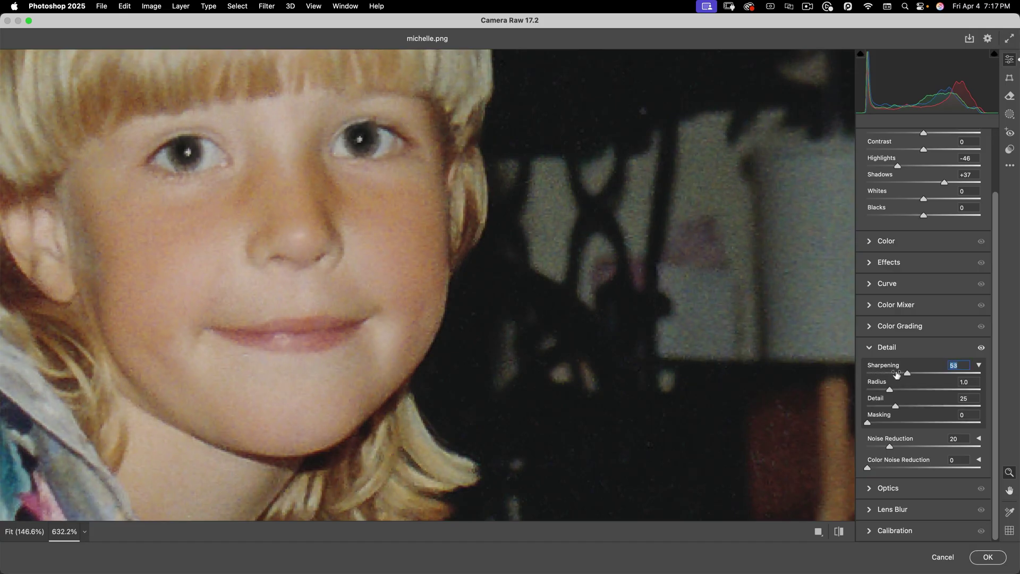
left_click(363, 313)
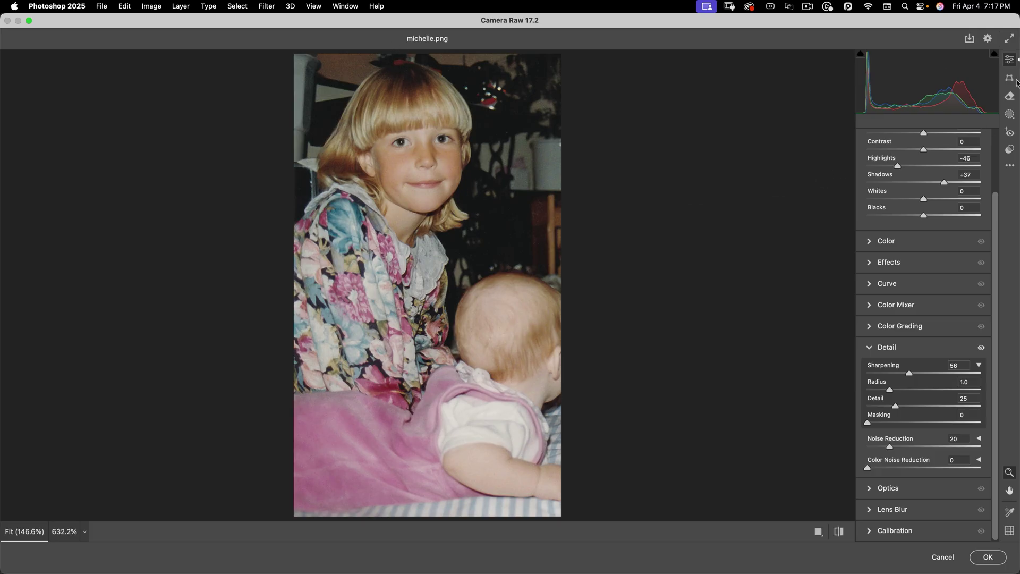
Darken the photo's lower-left area with a large radial gradient mask at Exposure -1.05 and apply the Camera Raw edits.
left_click(1010, 114)
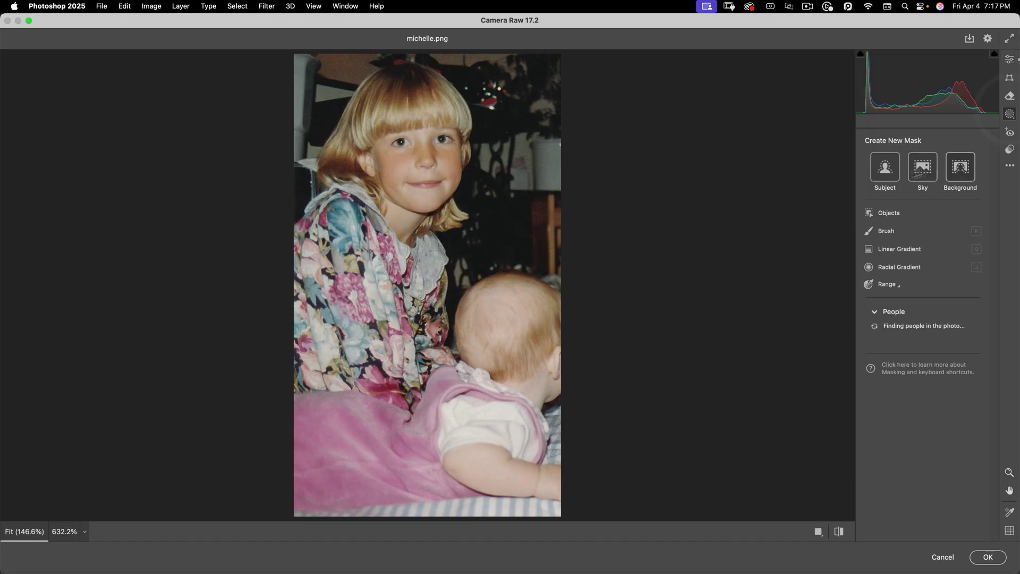
left_click(869, 266)
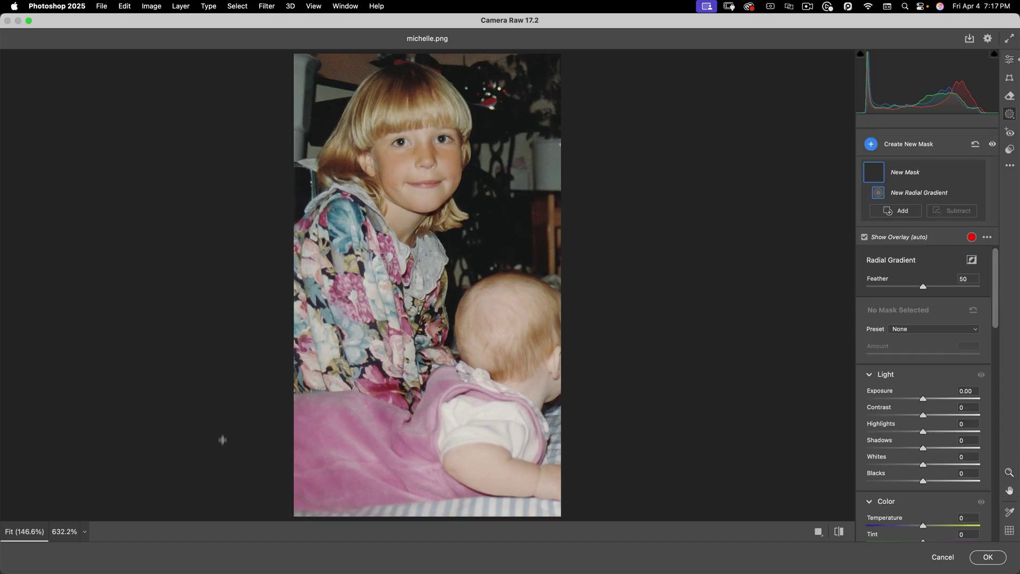
left_click_drag(218, 477, 408, 211)
left_click_drag(219, 476, 241, 517)
left_click_drag(922, 400, 911, 394)
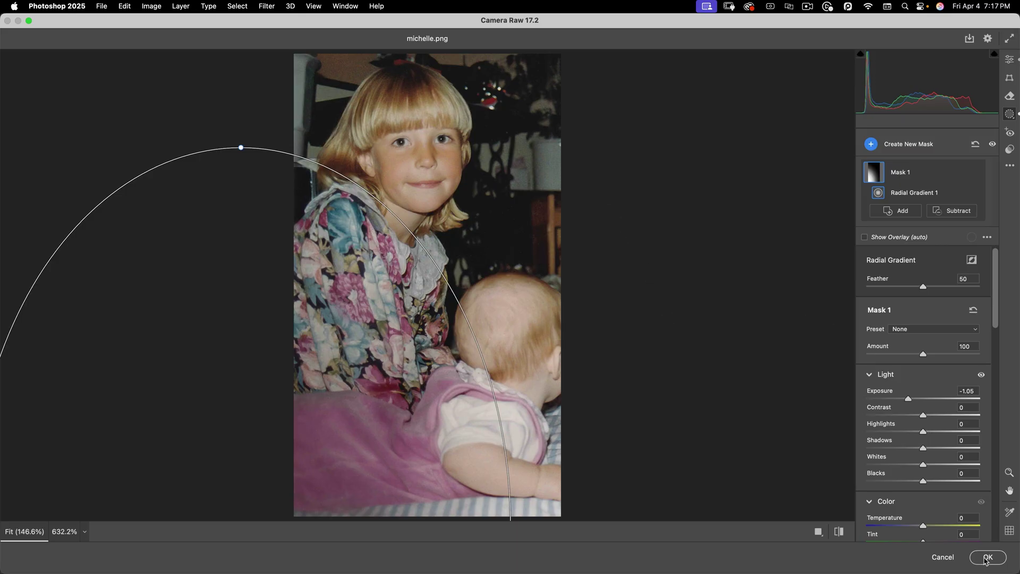
left_click(986, 558)
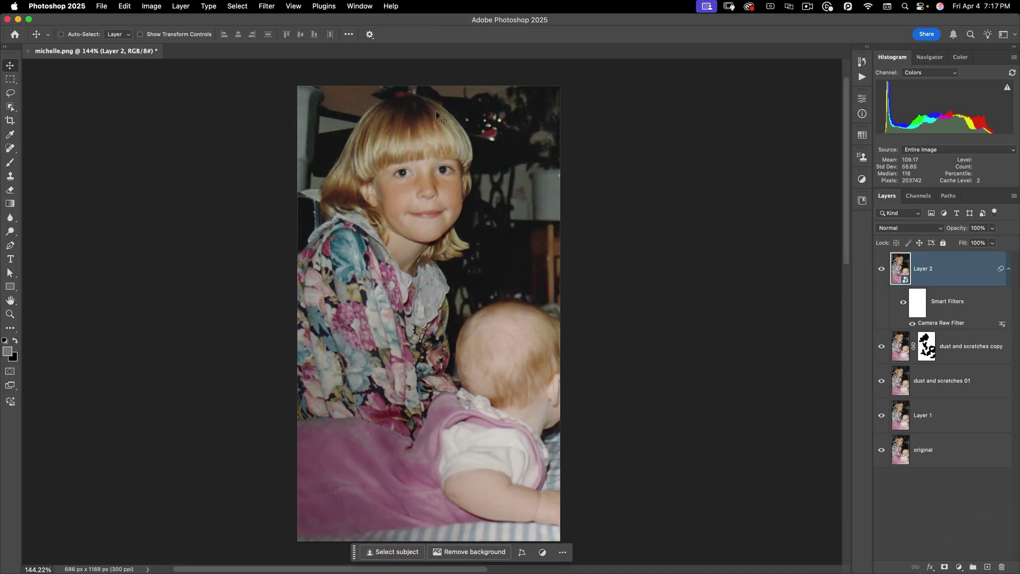
Select the small catchlight areas in both of the girl's pupils with the Lasso tool.
scroll(432, 153, "up", 2)
scroll(432, 152, "up", 10)
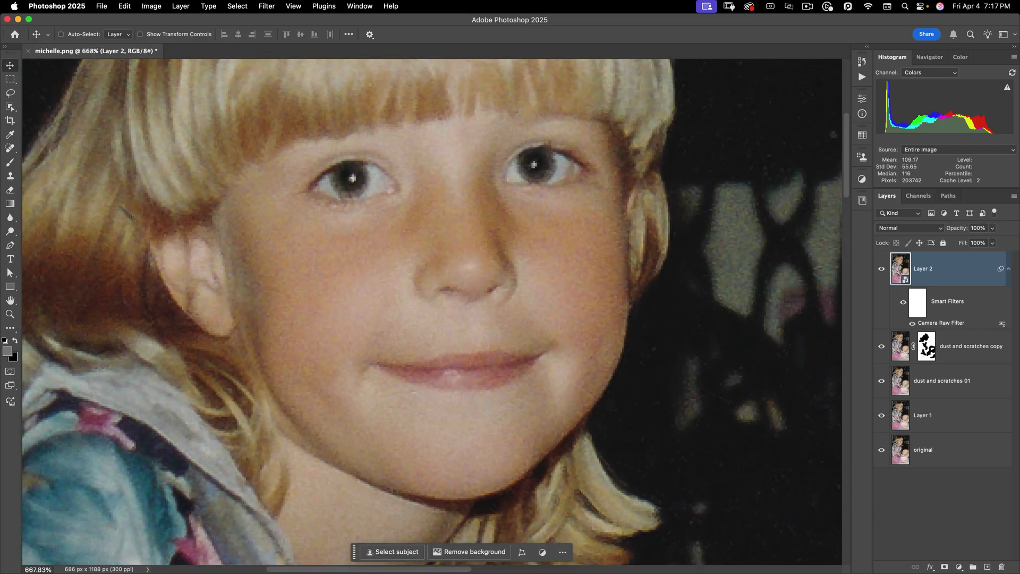
scroll(383, 138, "up", 3)
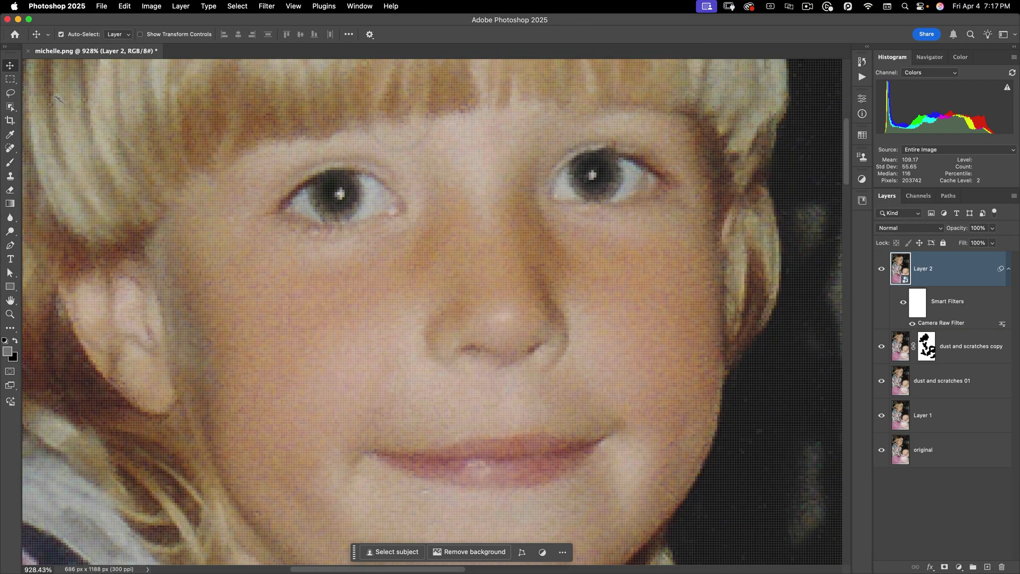
left_click(11, 95)
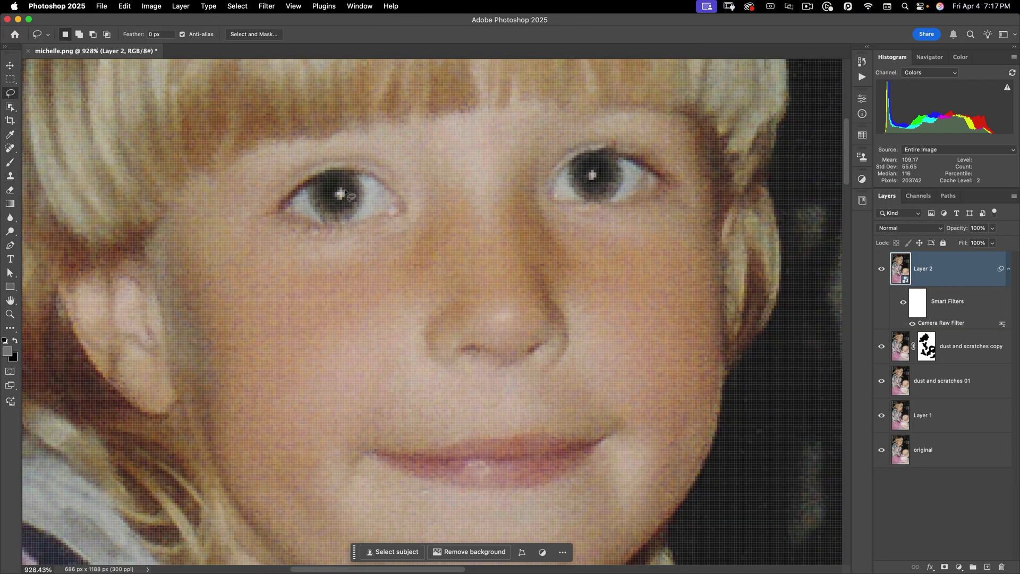
mouse_move(342, 190)
left_mouse_down()
mouse_move(332, 202)
mouse_move(340, 190)
left_mouse_up()
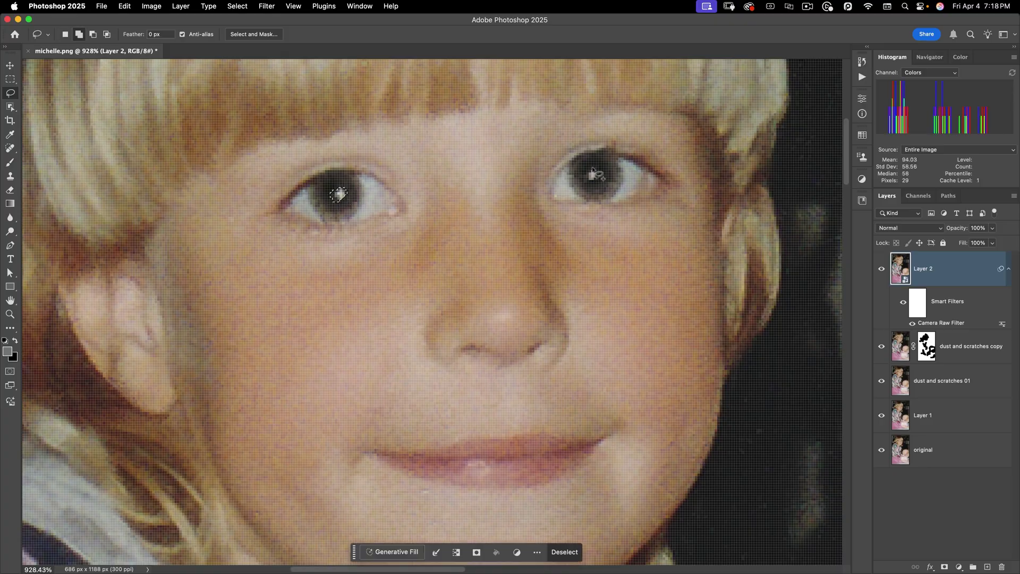
left_click_drag(593, 170, 587, 182, "shift")
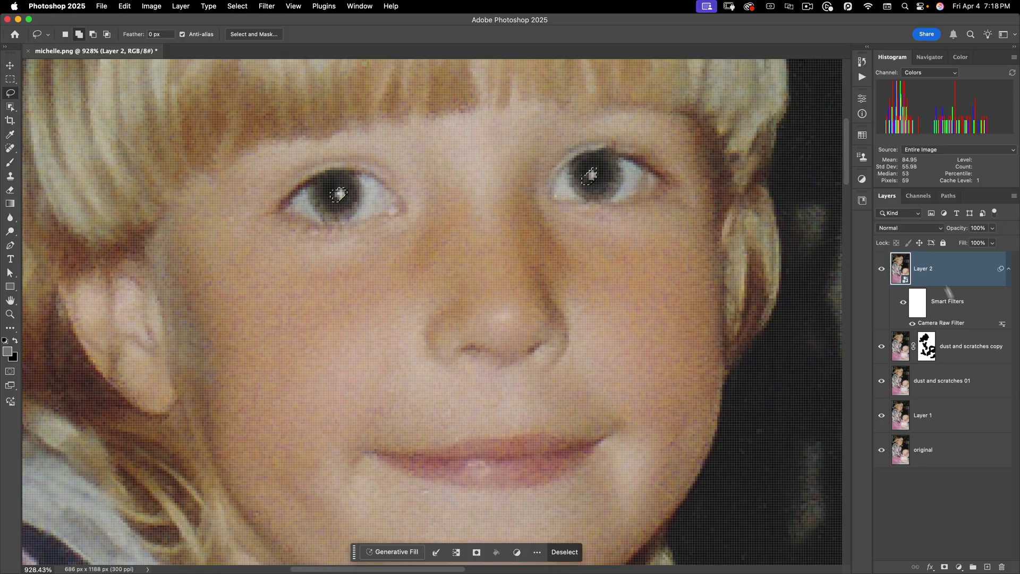
Add a Curves adjustment layer masked to the eye selections and brighten its midtones from input 101 to output 148.
left_click(959, 566)
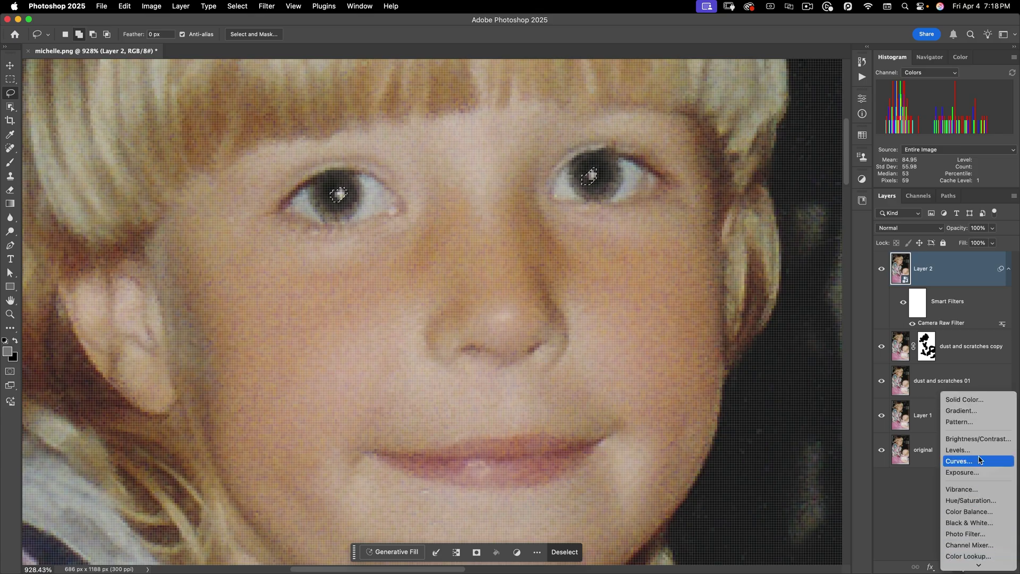
left_click(951, 458)
scroll(469, 292, "down", 6)
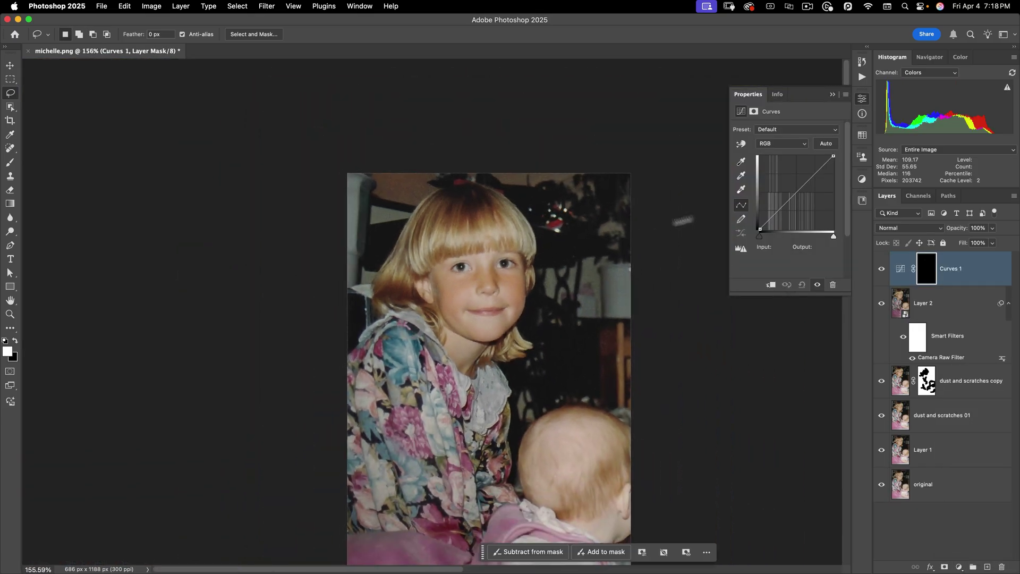
left_click_drag(792, 197, 789, 187)
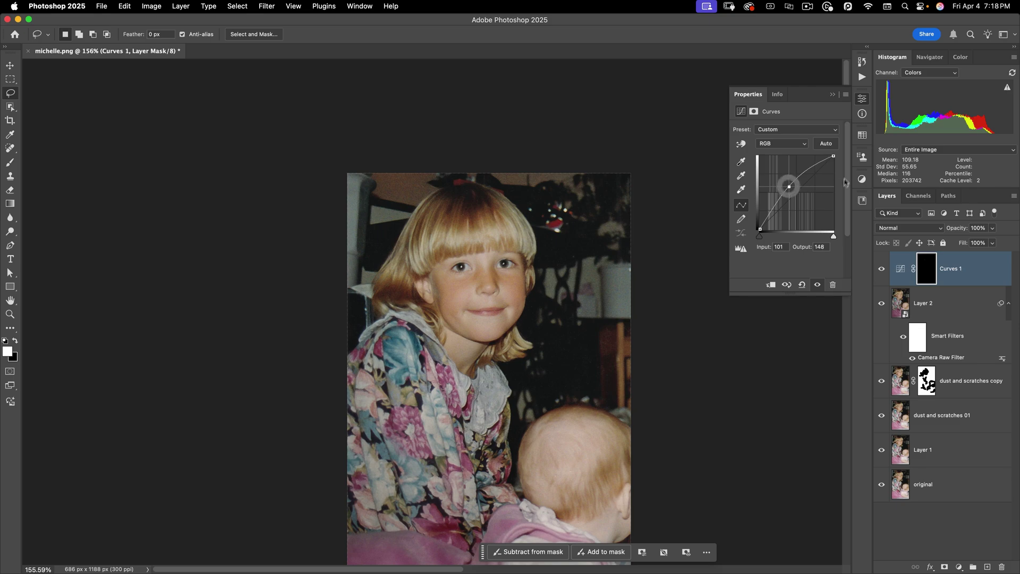
left_click(862, 98)
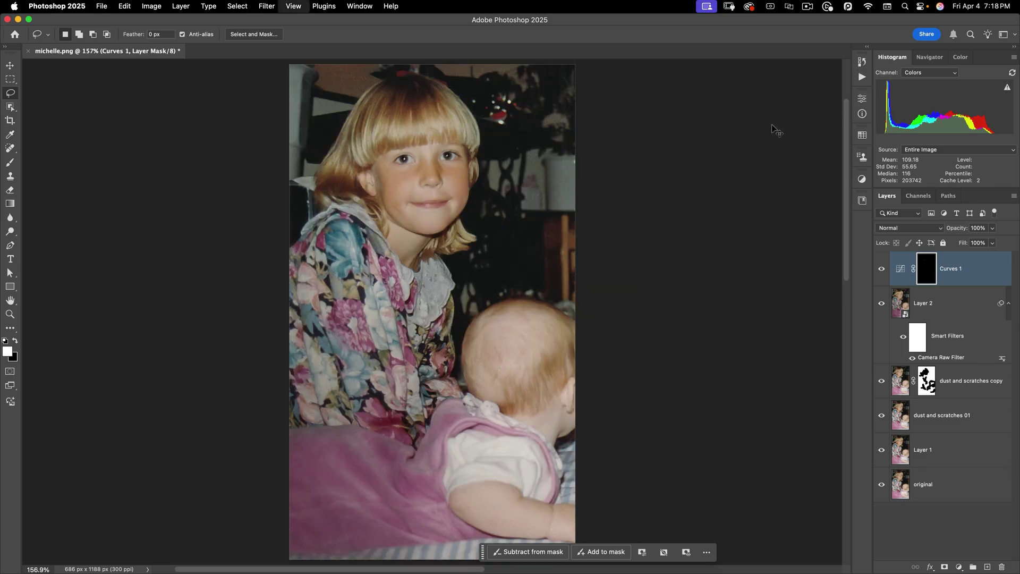